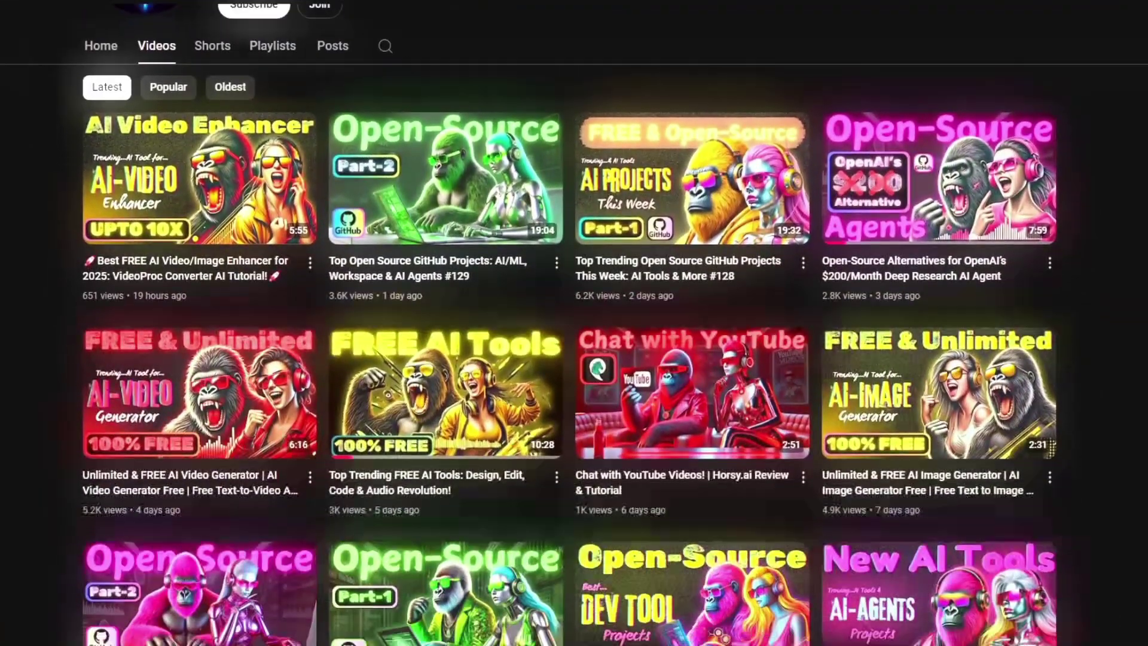
pyautogui.scroll(-6, 574, 359)
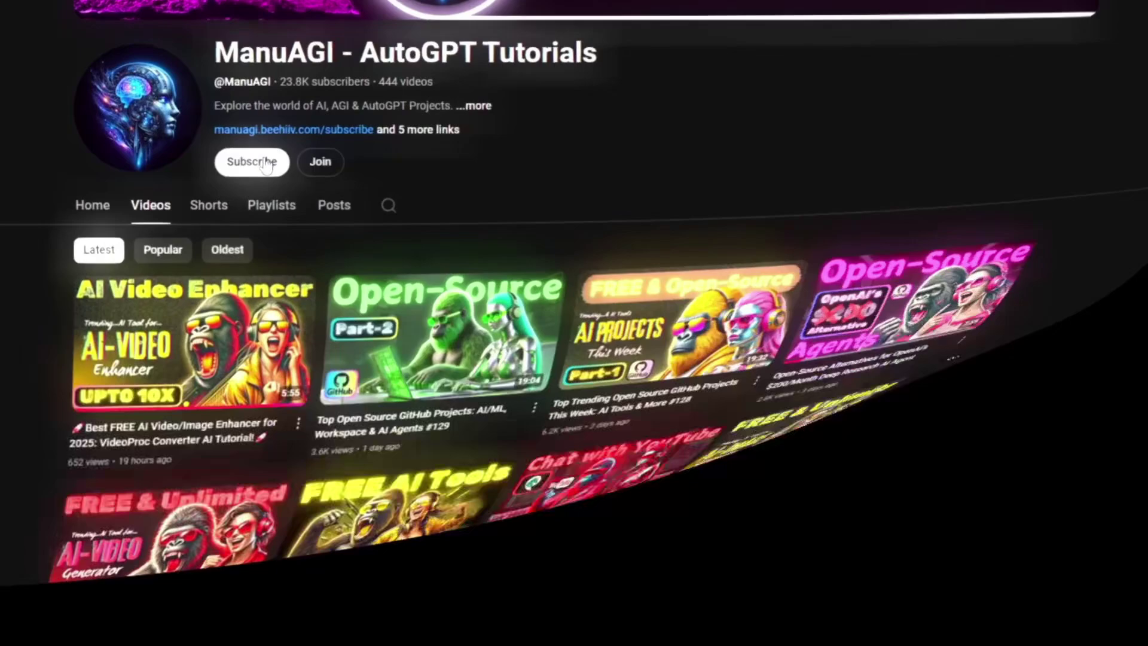
# - Subscribe to the AutoGPT Tutorials channel and set its notifications to All
pyautogui.click(234, 161)
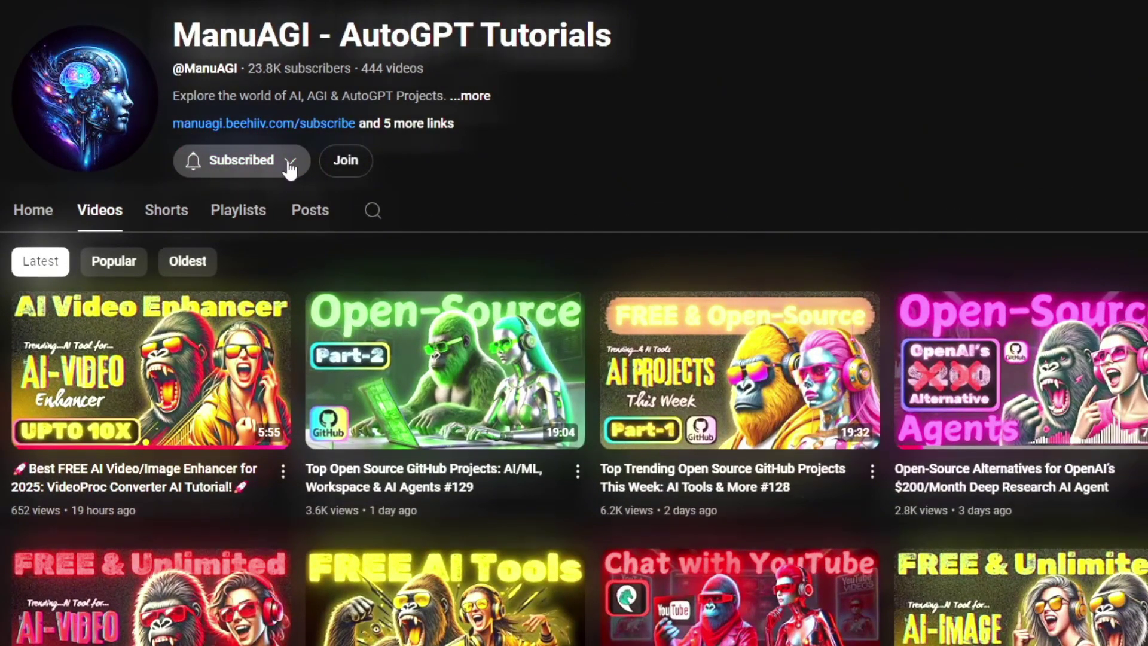
pyautogui.click(290, 164)
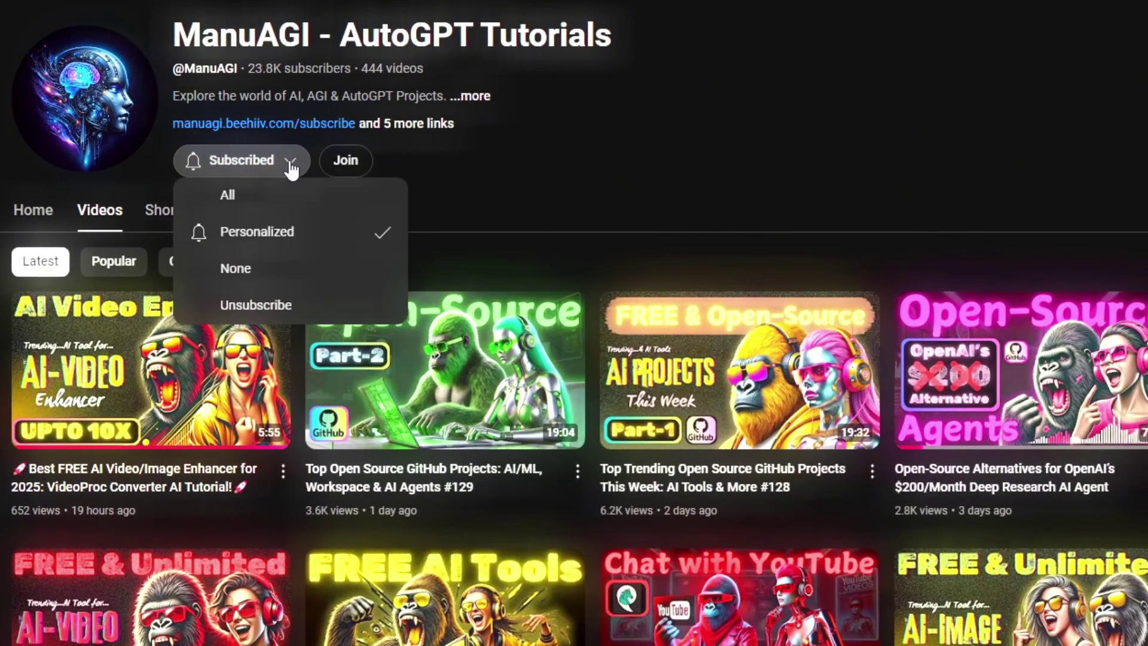
pyautogui.click(256, 201)
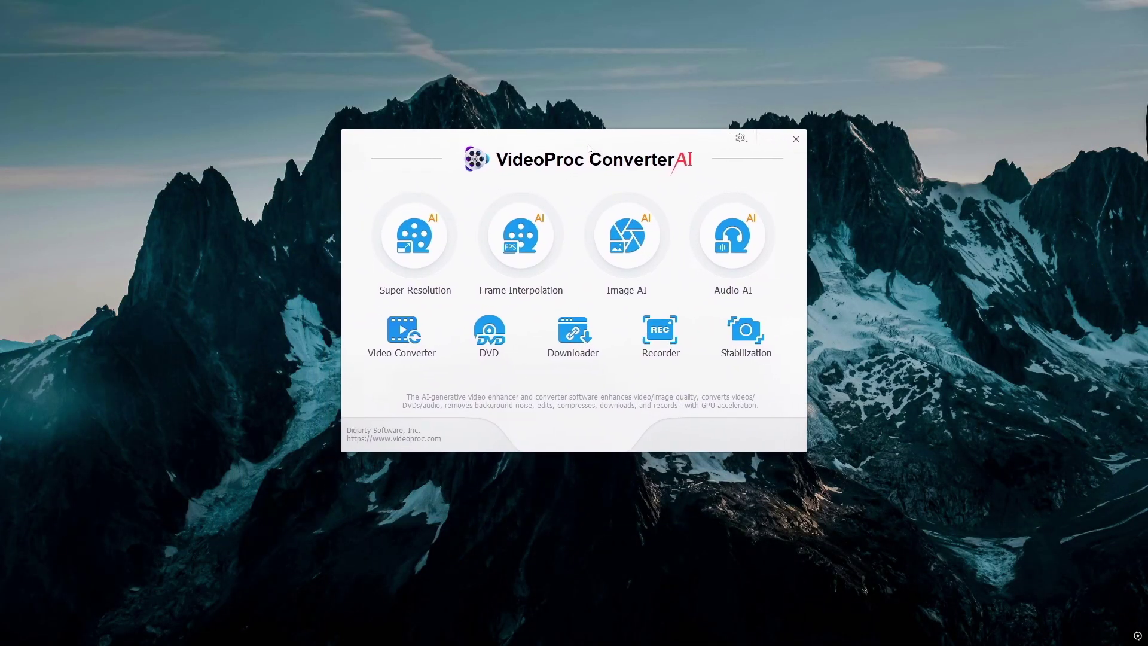
# - Start Super Resolution in a maximized window and load the MEHAKAL 000012-1 clip
pyautogui.click(422, 258)
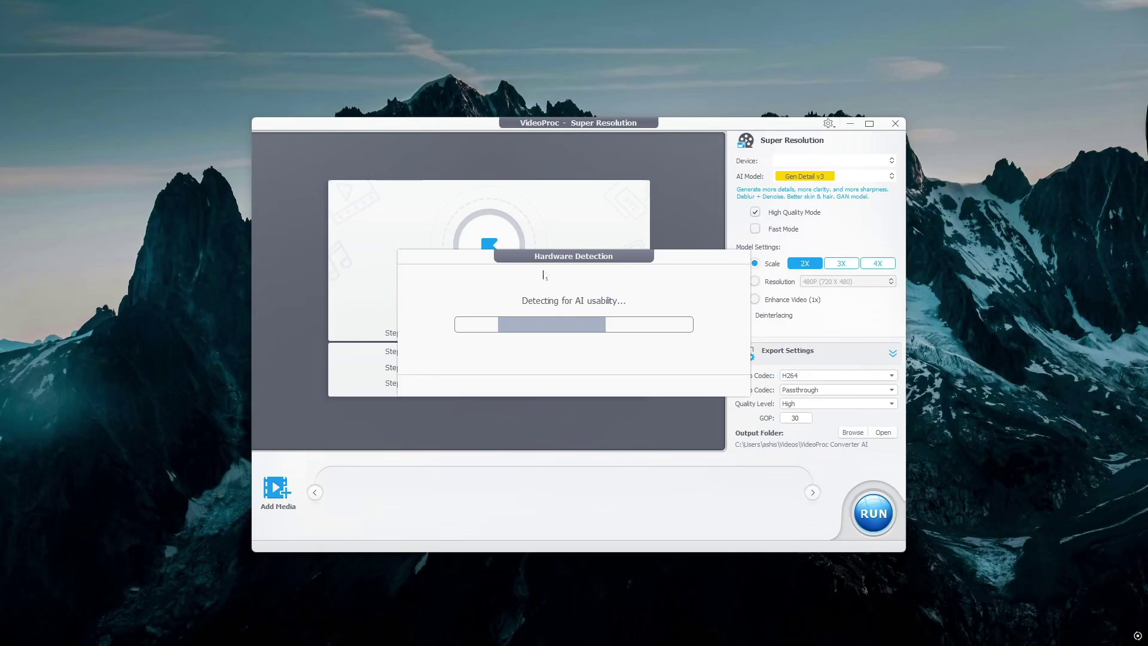
pyautogui.click(870, 125)
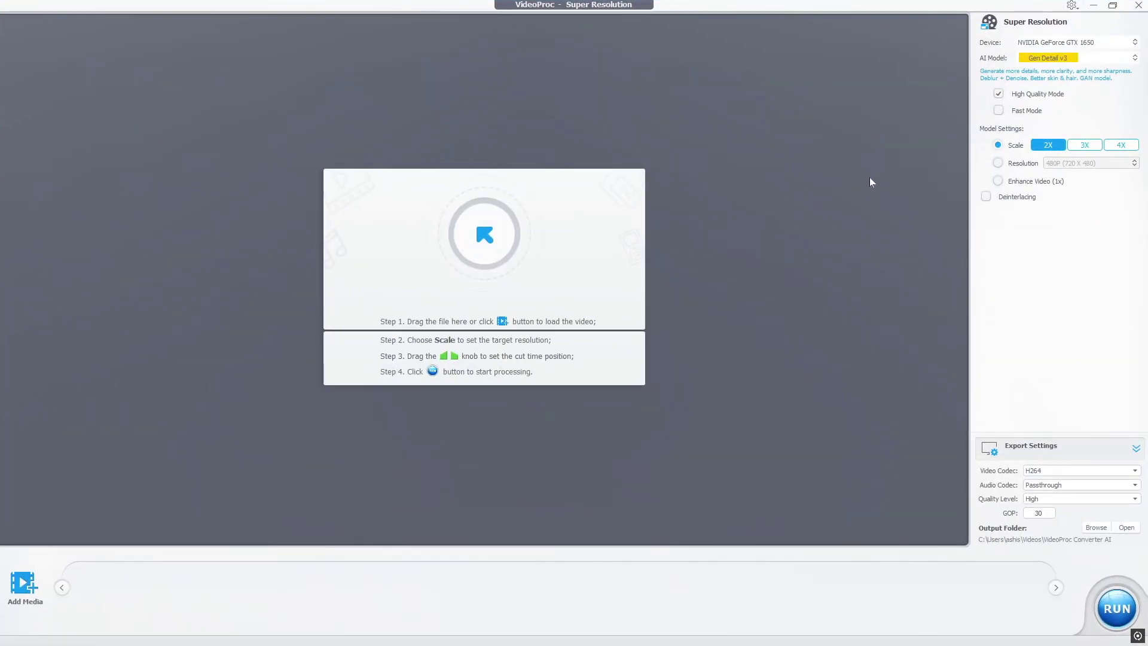
pyautogui.click(495, 236)
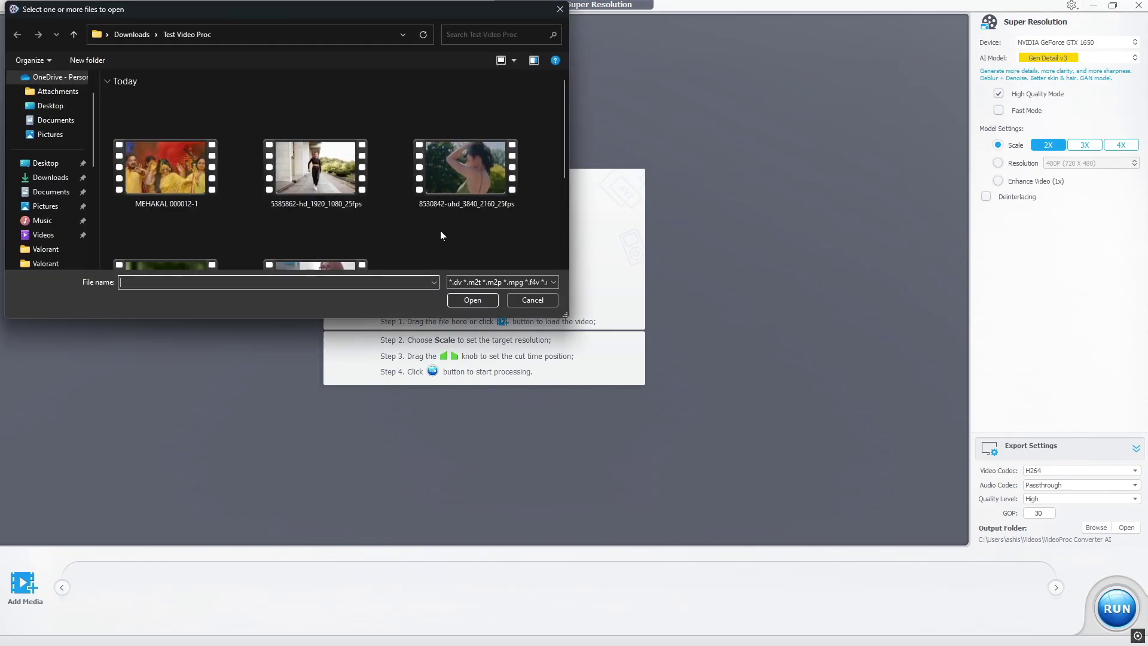
pyautogui.click(185, 182)
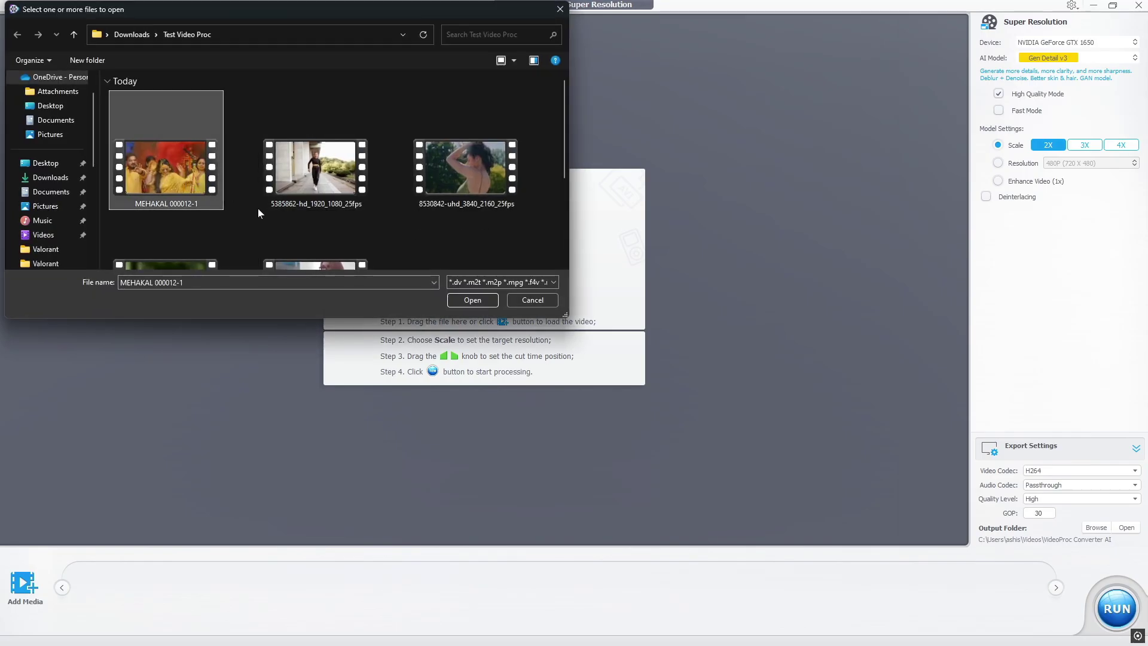
pyautogui.click(472, 301)
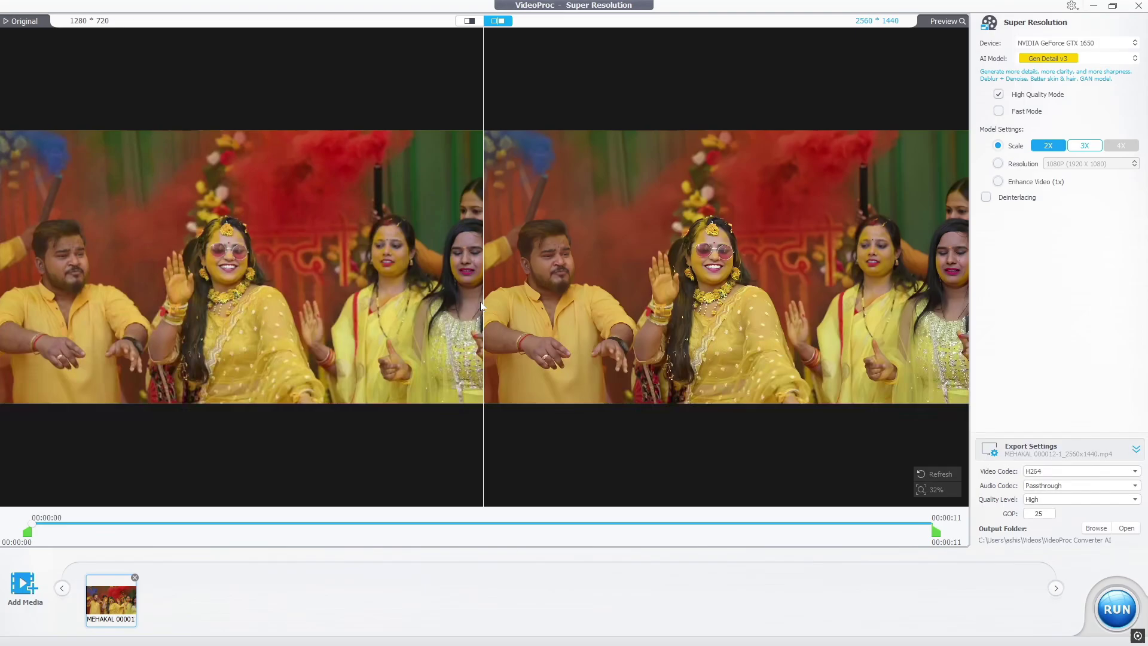
# - Keep the GTX 1650 device and Gen Detail v3 model, and choose Enhance Video (1x)
pyautogui.click(1083, 147)
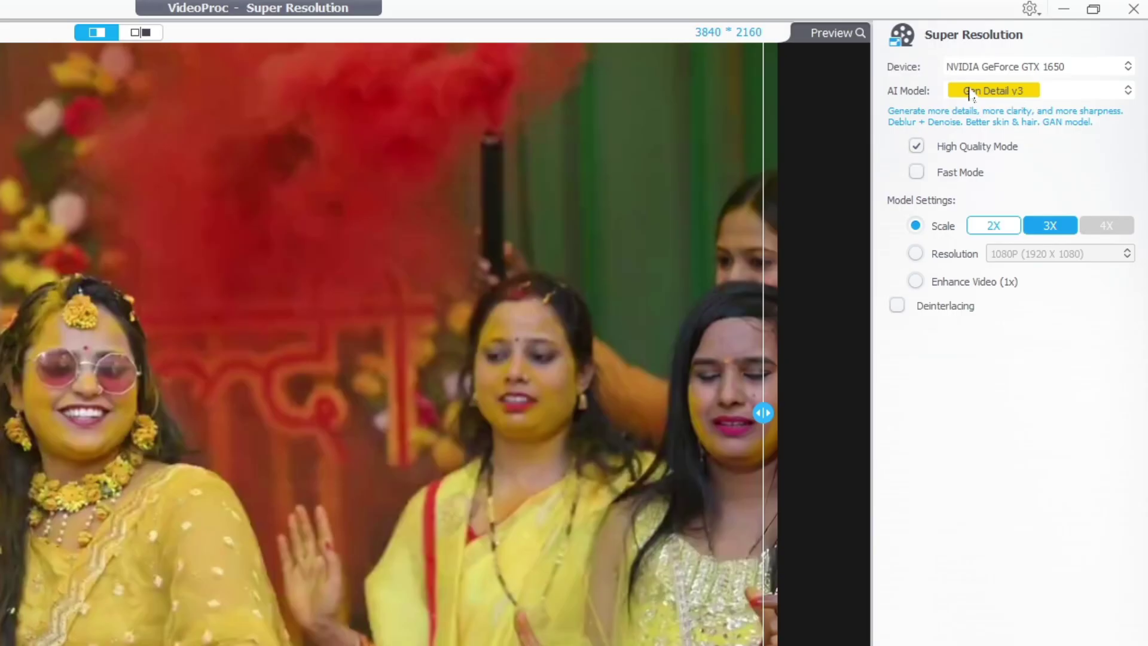
pyautogui.click(975, 67)
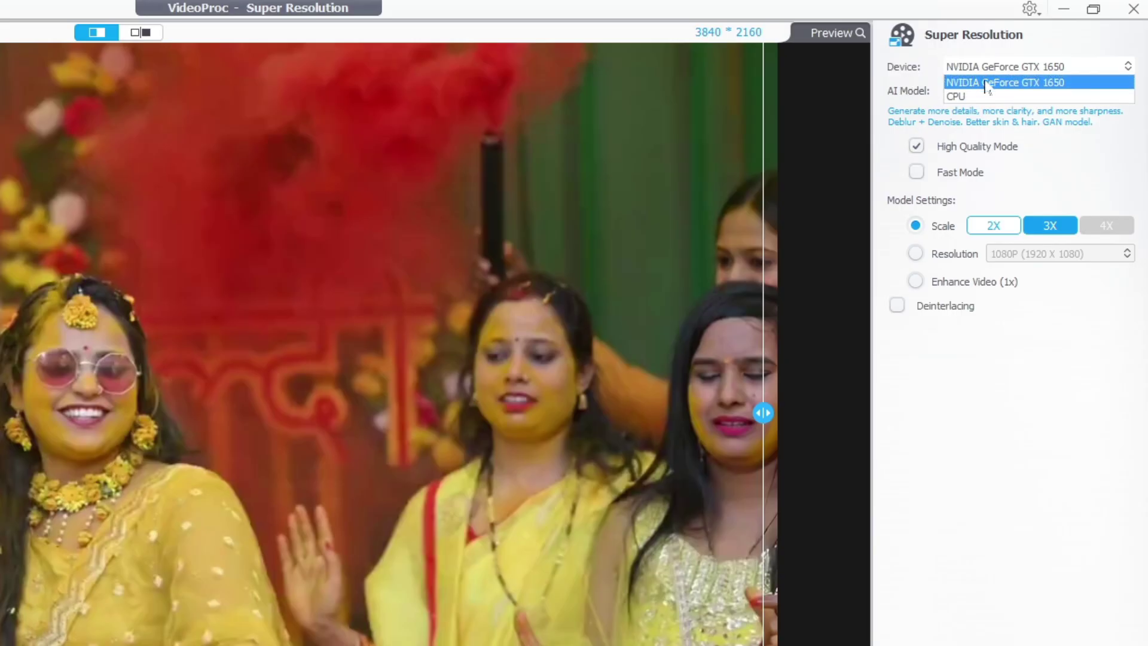
pyautogui.click(977, 87)
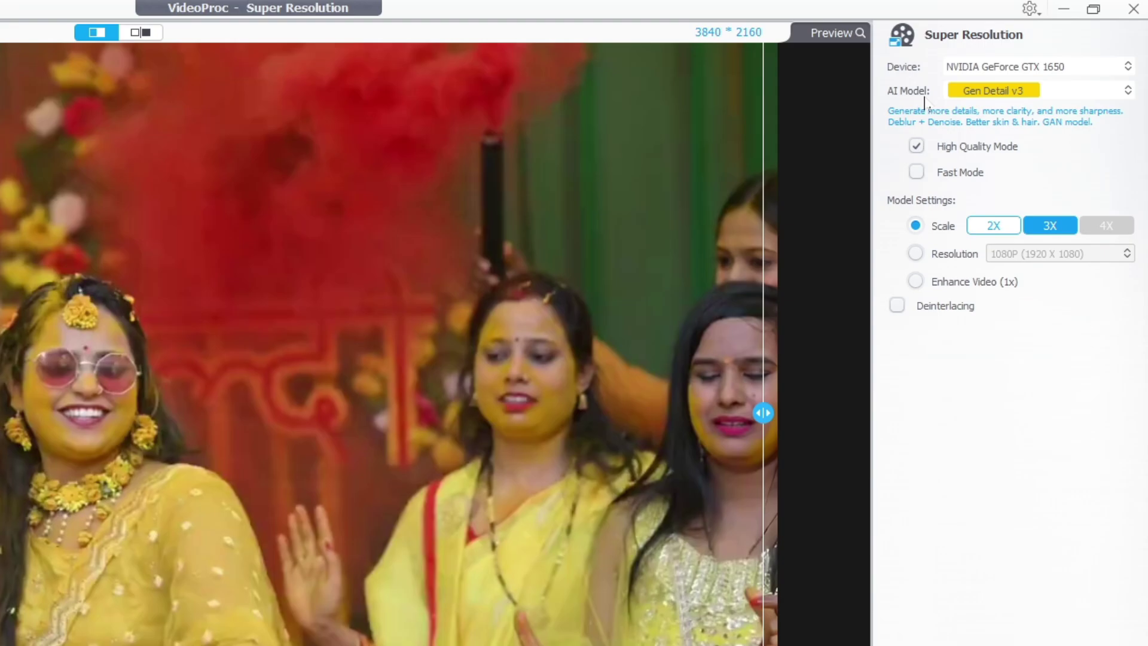
pyautogui.click(997, 99)
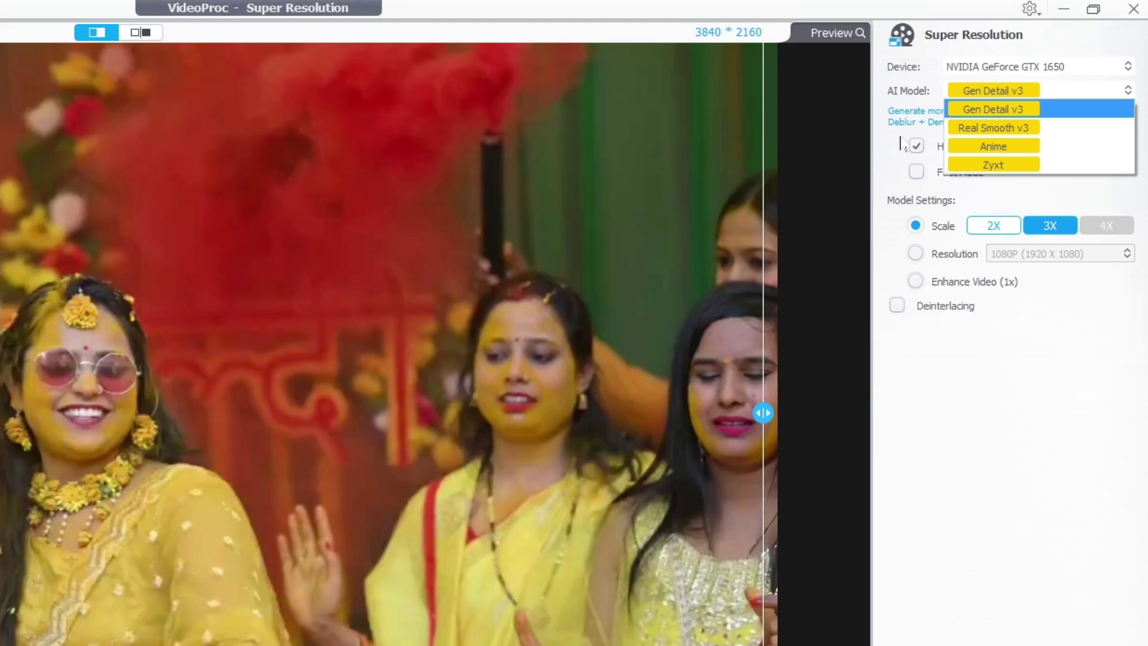
pyautogui.click(986, 111)
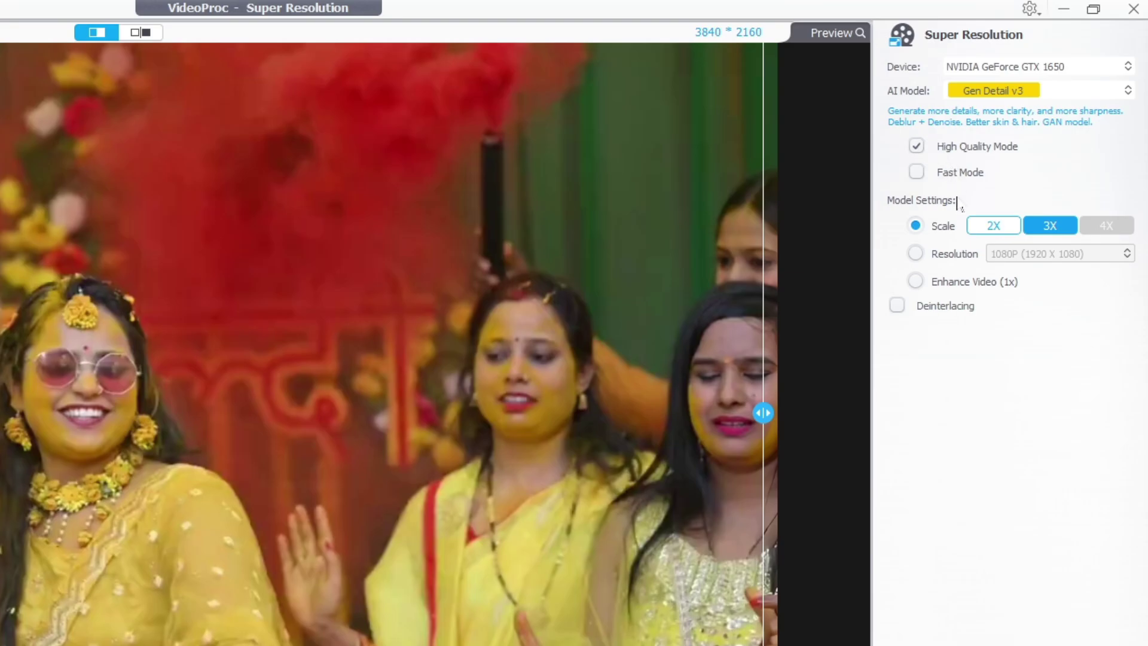
pyautogui.click(916, 283)
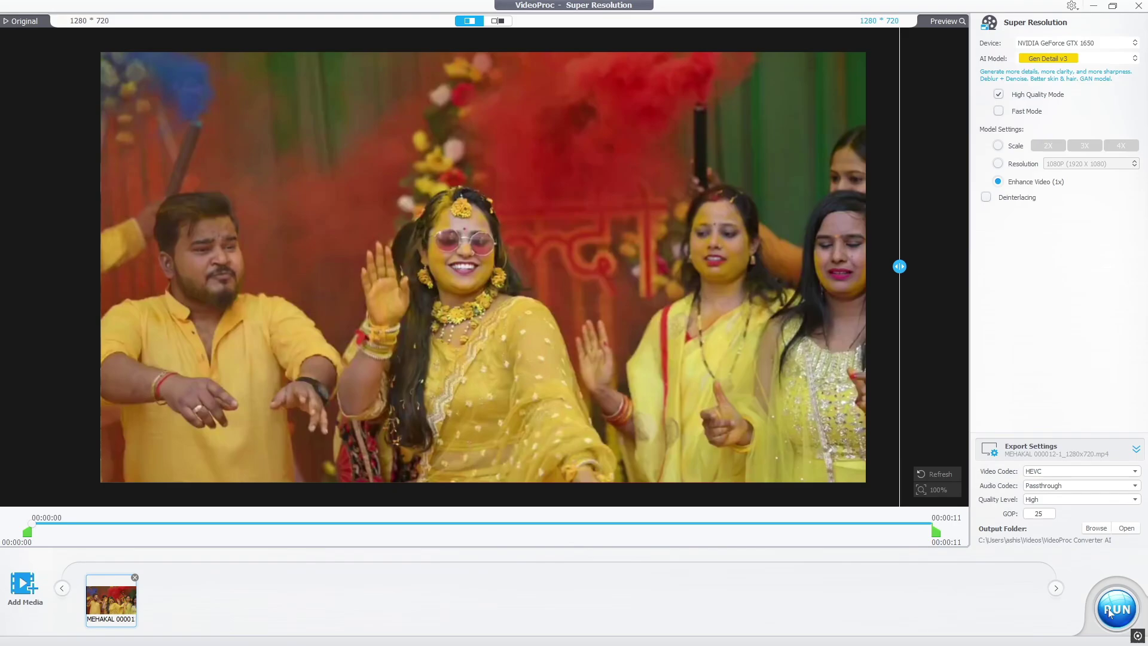
# - Start exporting the enhanced clip with RUN
pyautogui.click(1114, 613)
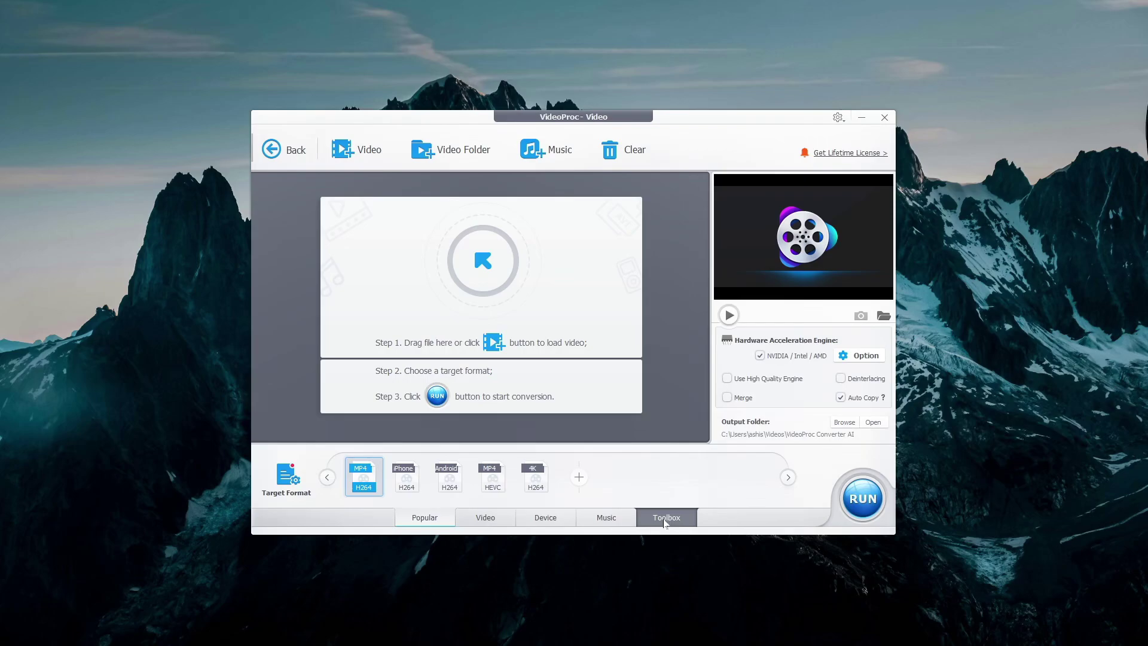
# - Choose Compress from the Toolbox and load Video 0001 -1.mp4 from Test Video Proc
pyautogui.click(665, 520)
pyautogui.click(666, 488)
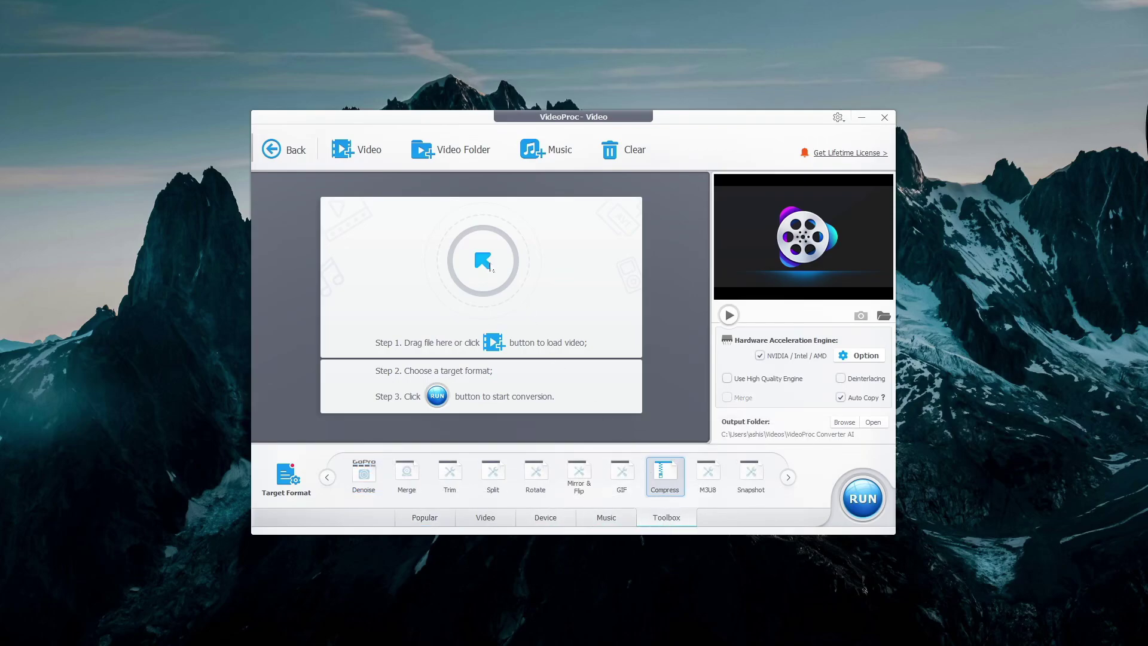
pyautogui.click(490, 265)
pyautogui.doubleClick(389, 248)
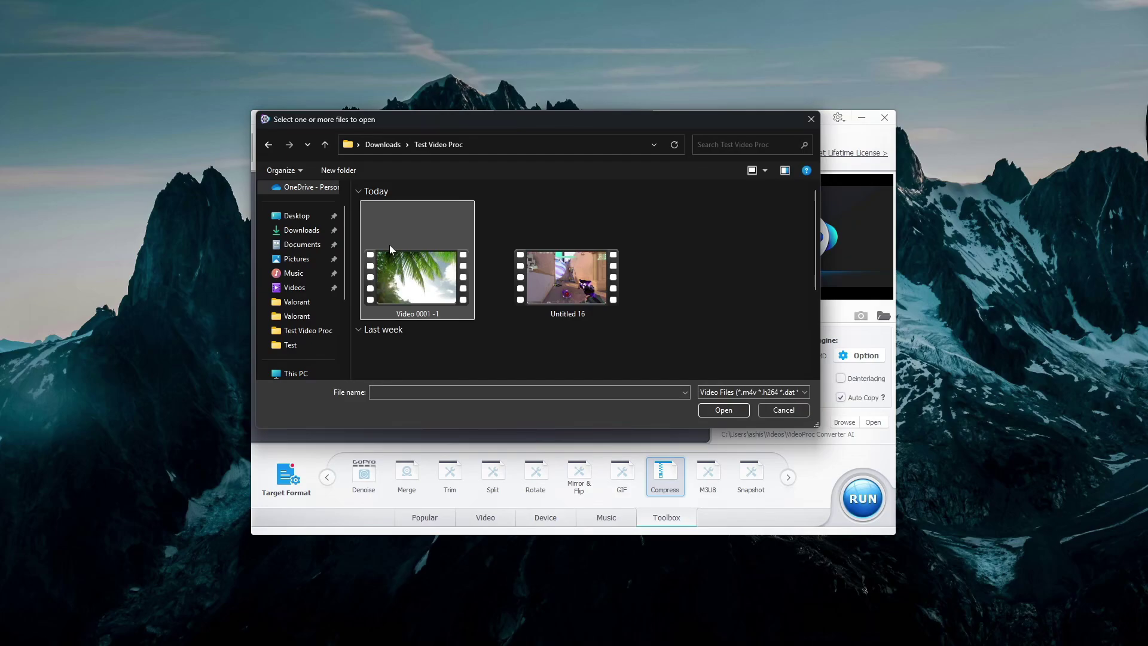
pyautogui.click(389, 245)
pyautogui.click(724, 411)
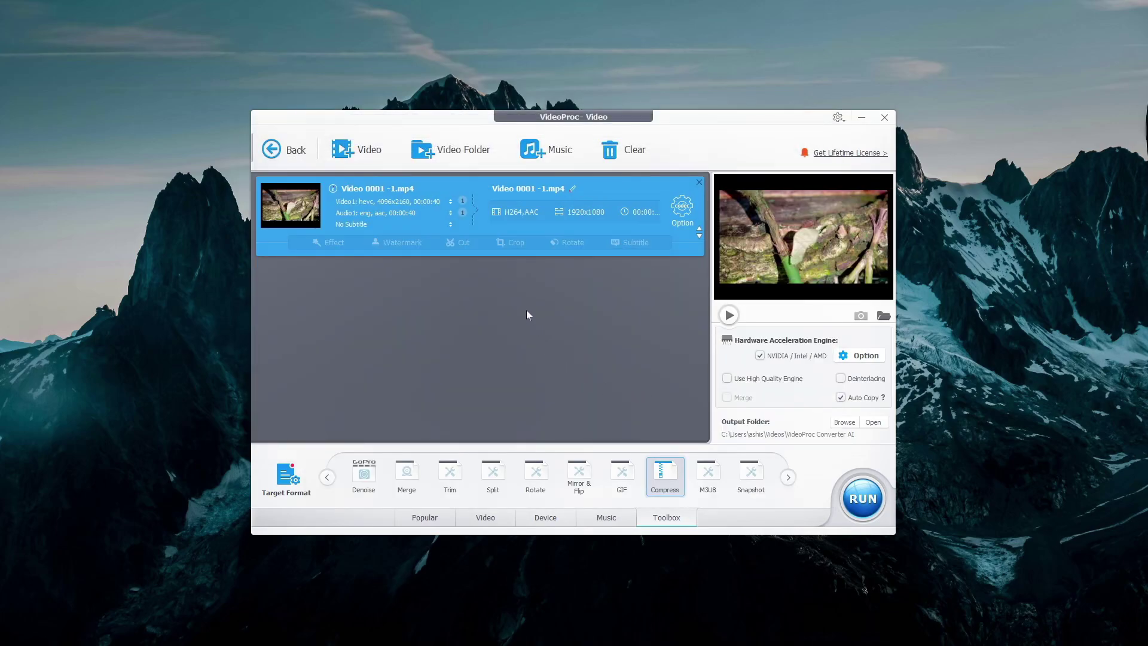
# - Lower the compression target to about 10%, keep MP4 output, and apply the settings
pyautogui.click(661, 474)
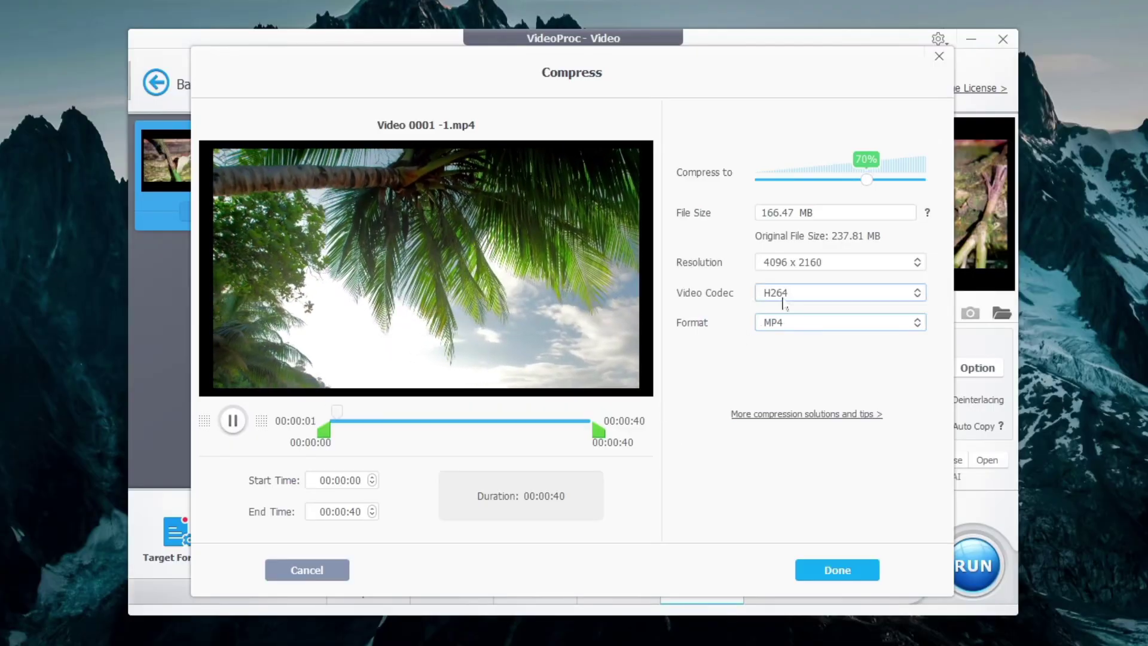
pyautogui.moveTo(867, 180); pyautogui.dragTo(787, 182)
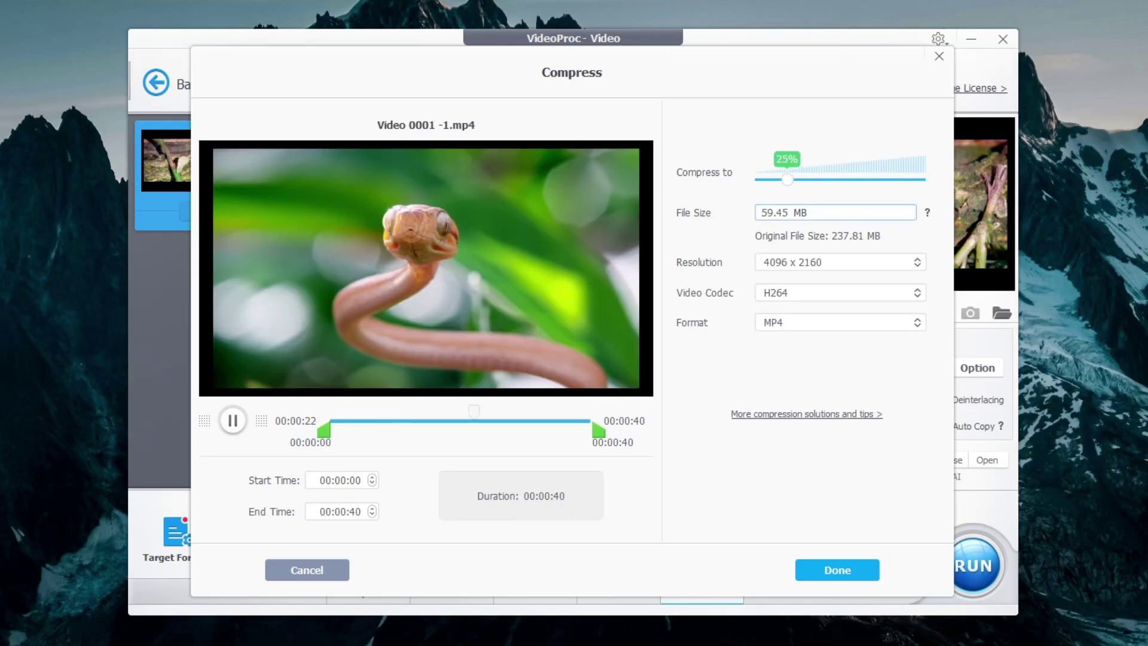
pyautogui.click(850, 263)
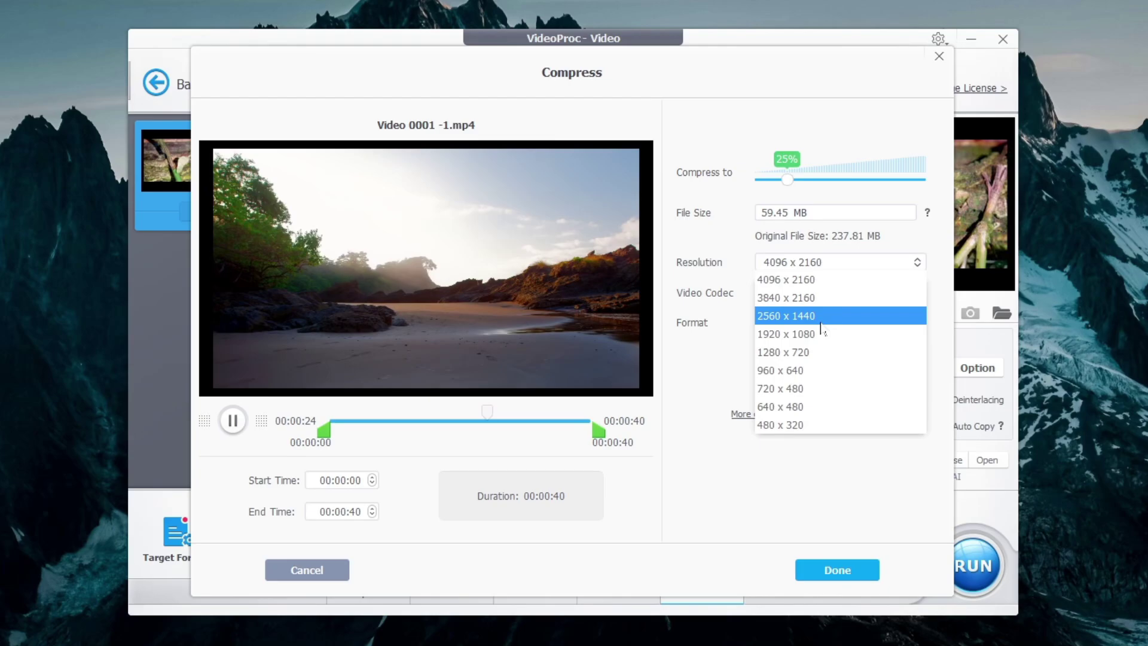
pyautogui.click(801, 323)
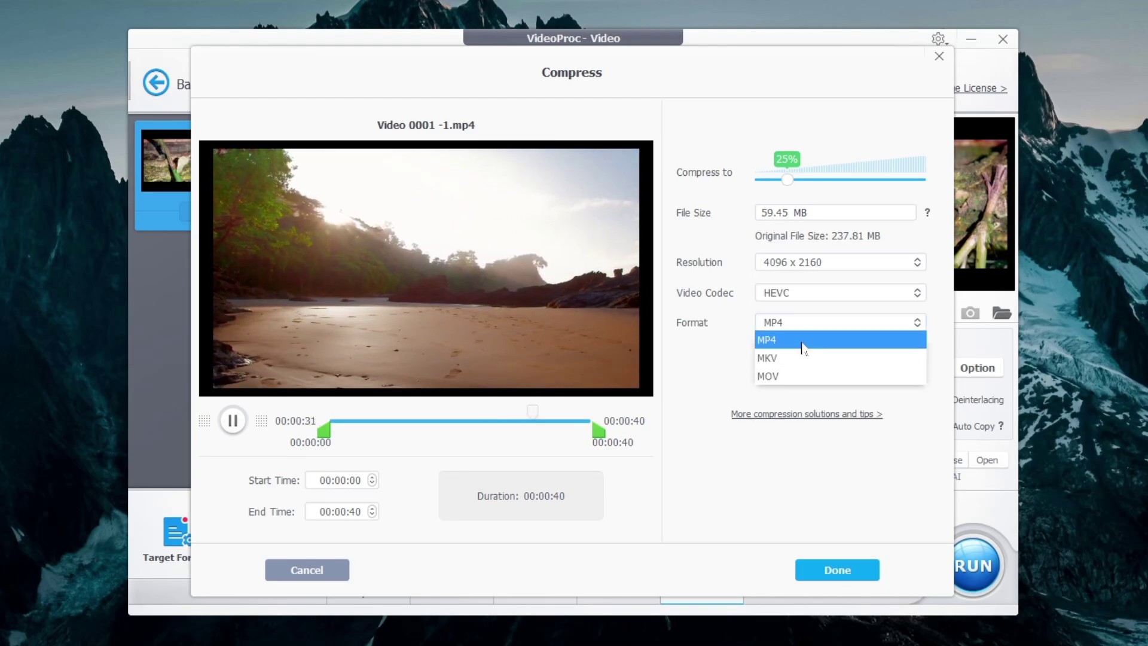
pyautogui.click(804, 340)
pyautogui.click(827, 570)
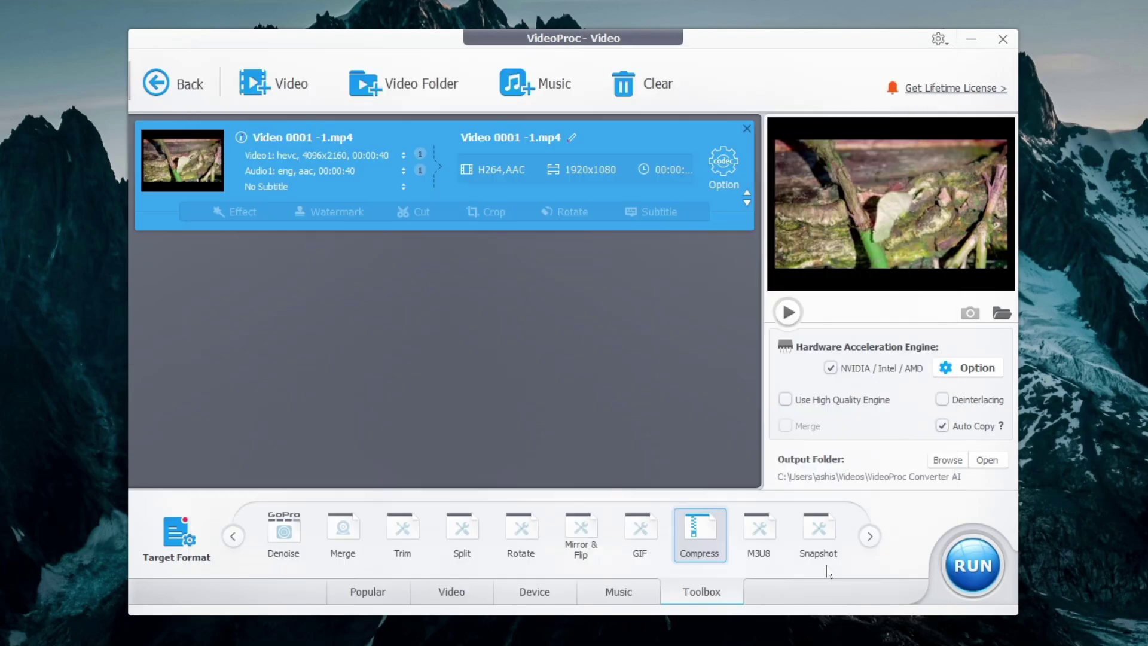
# - Start compressing Video 0001 -1.mp4 with RUN
pyautogui.click(971, 569)
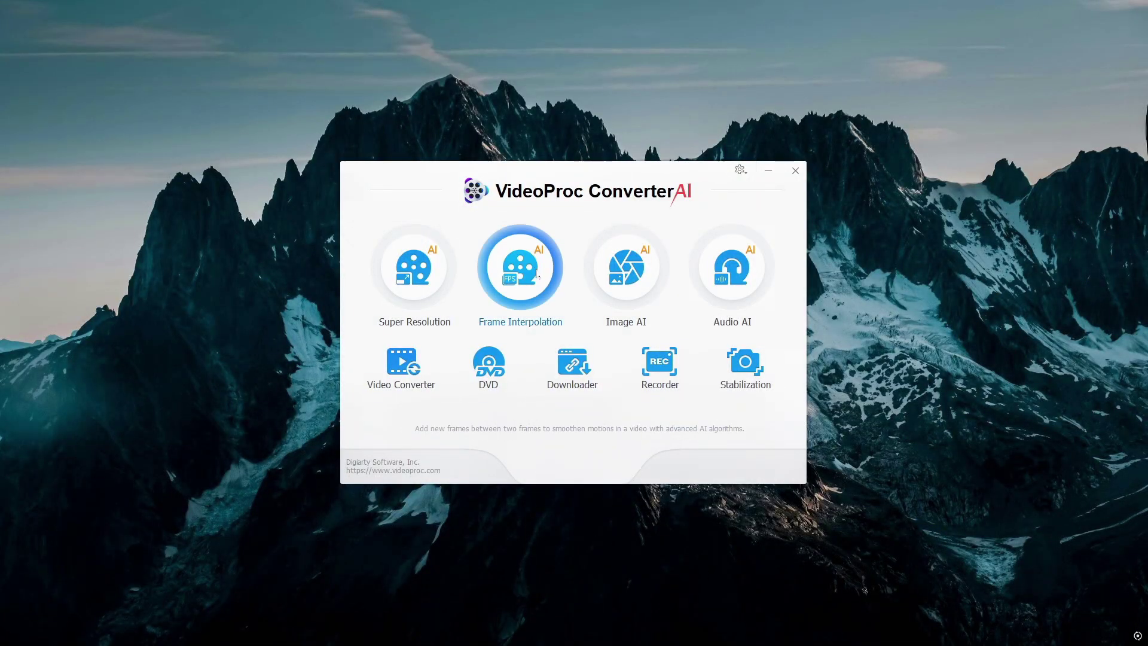
# - Start Frame Interpolation in a maximized window and load the sdfeasfsdf.mp4 clip
pyautogui.click(526, 267)
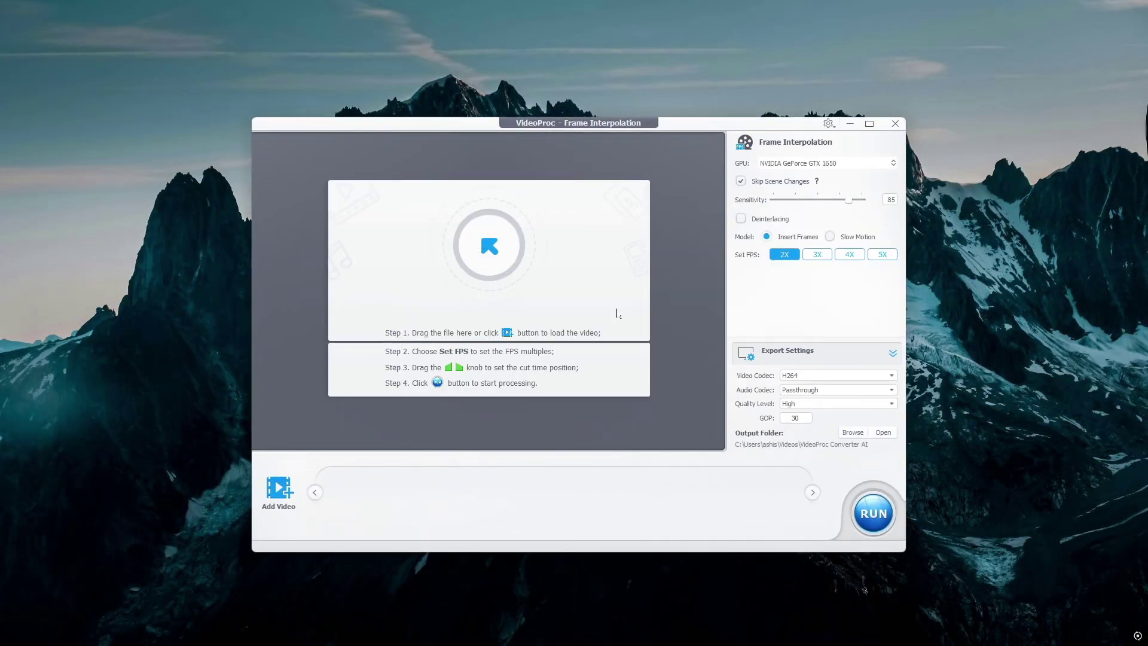
pyautogui.click(871, 125)
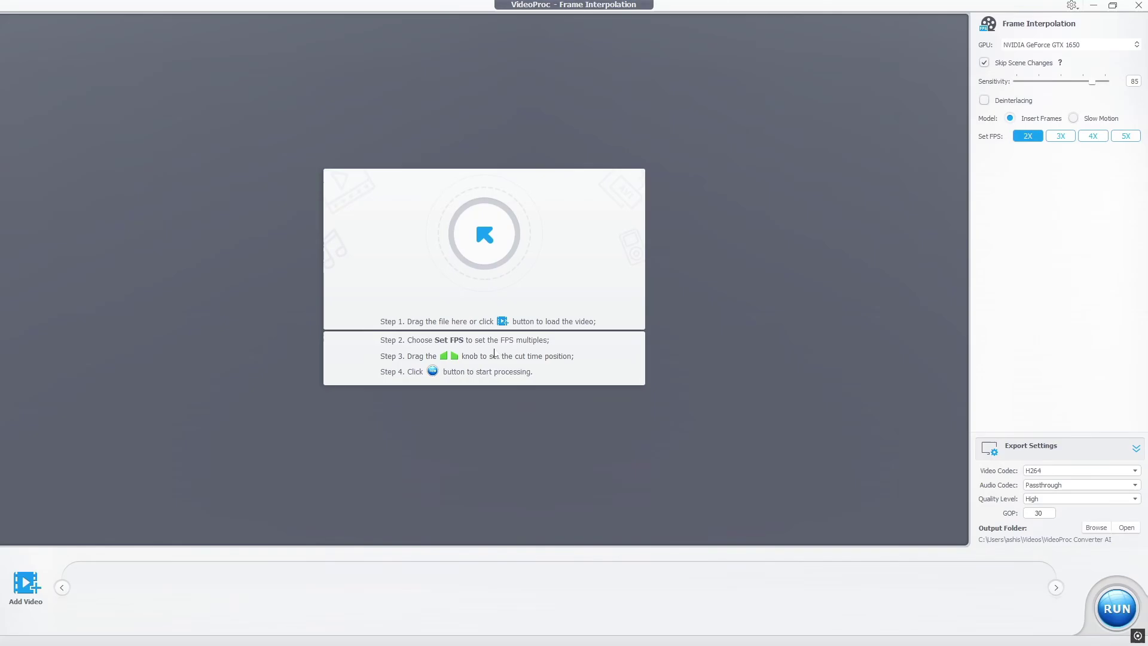
pyautogui.click(488, 250)
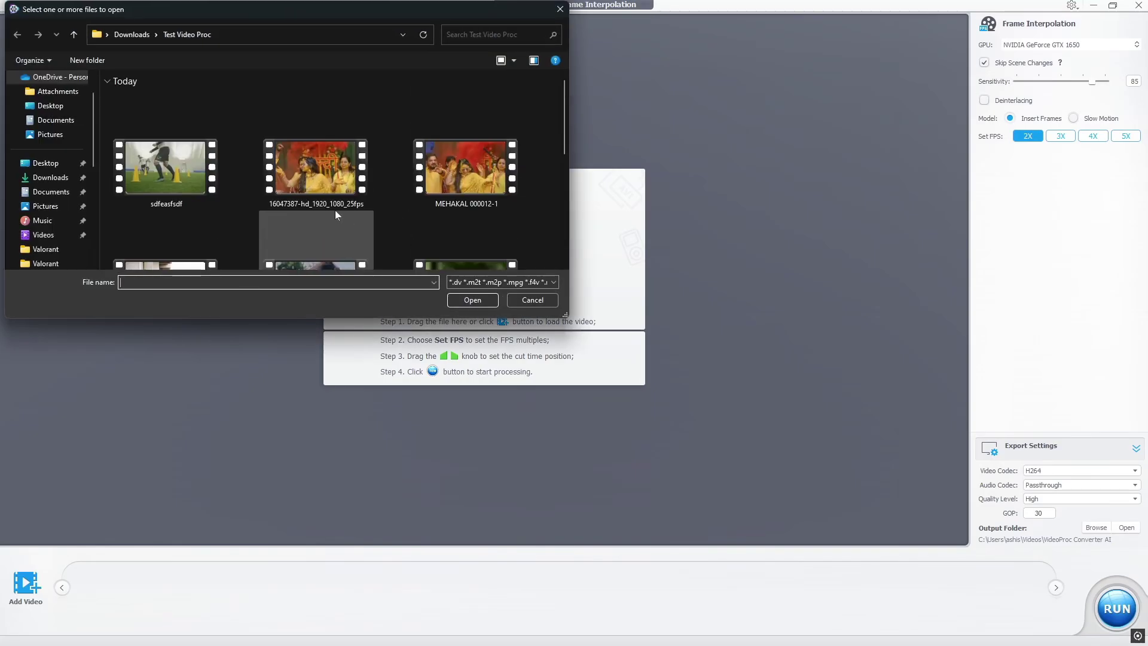
pyautogui.click(198, 176)
pyautogui.click(482, 299)
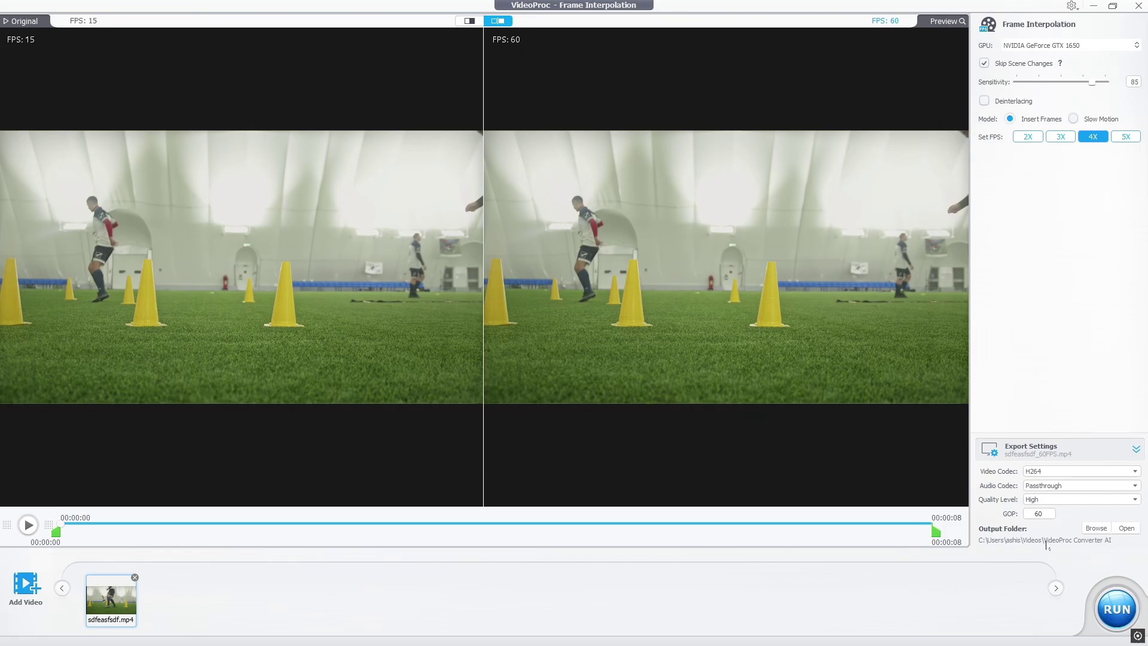
# - Export the interpolated clip to sdfeasfsdf_60FPS.mp4
pyautogui.click(1123, 605)
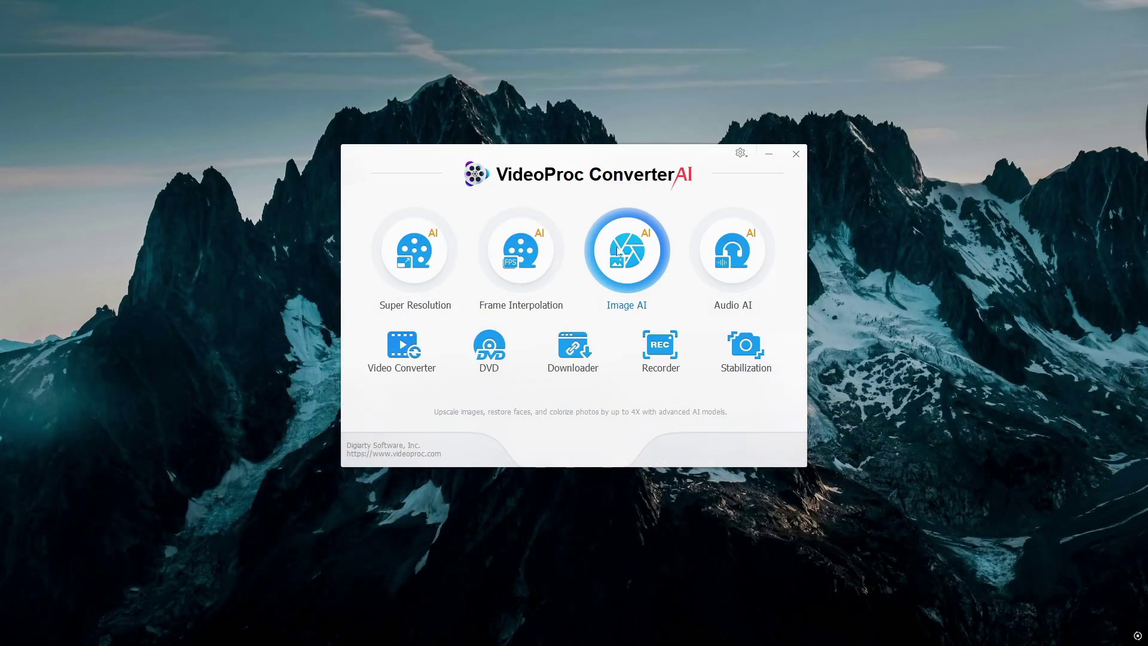
# - Start Image AI in a maximized window and load the pexels-photo-415829 portrait
pyautogui.click(625, 256)
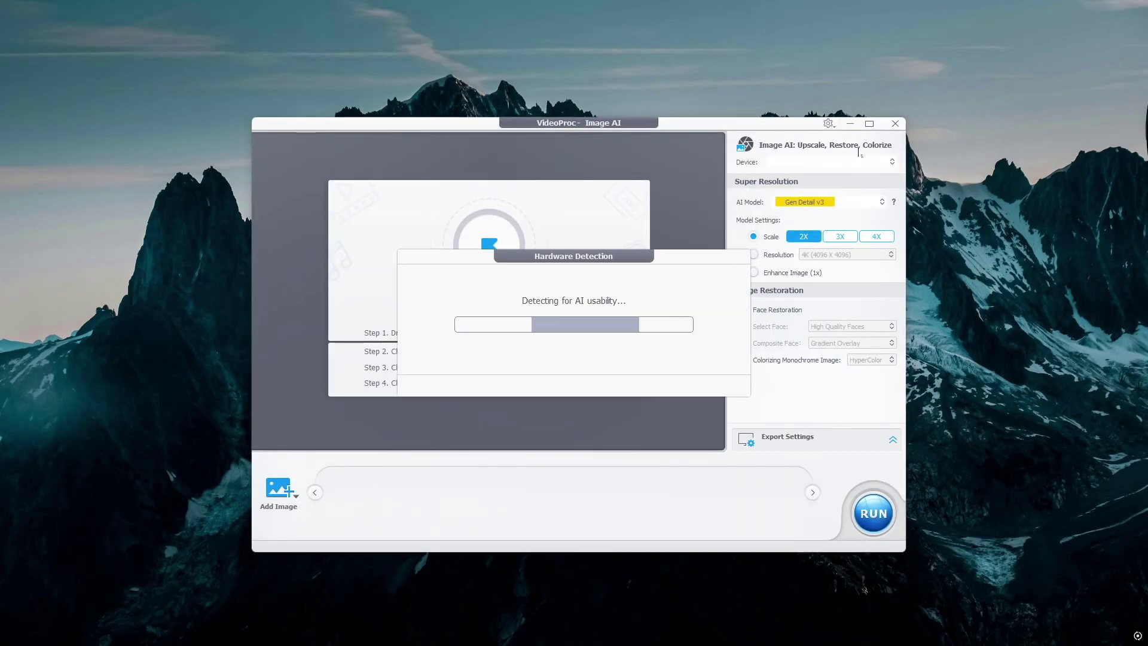
pyautogui.click(869, 124)
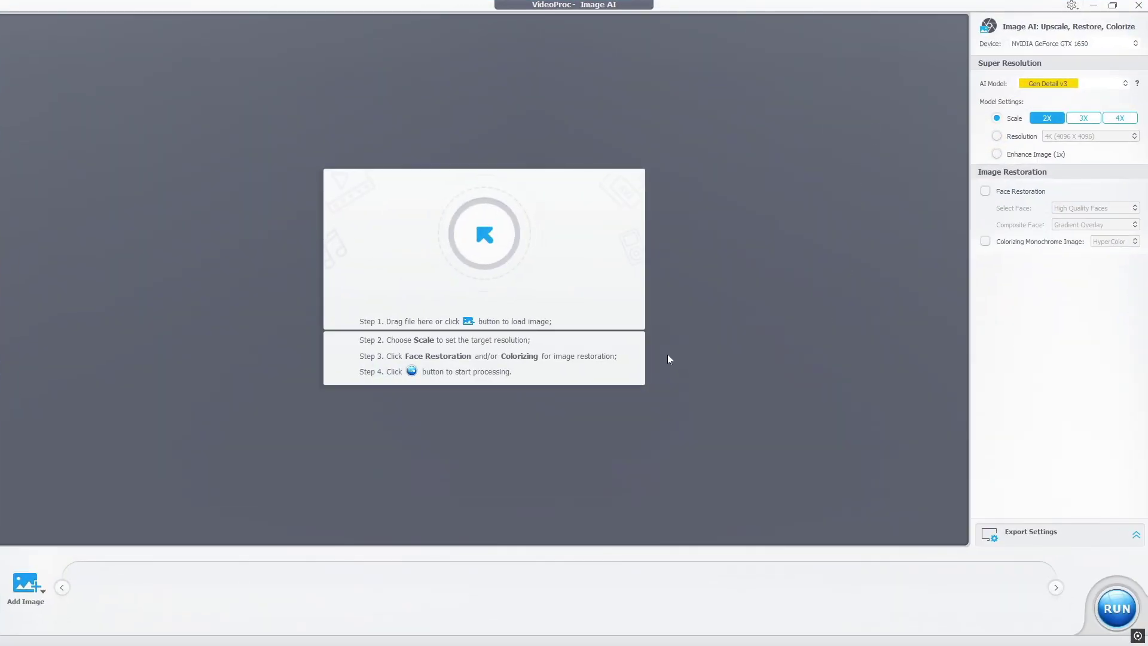
pyautogui.click(488, 247)
pyautogui.click(278, 209)
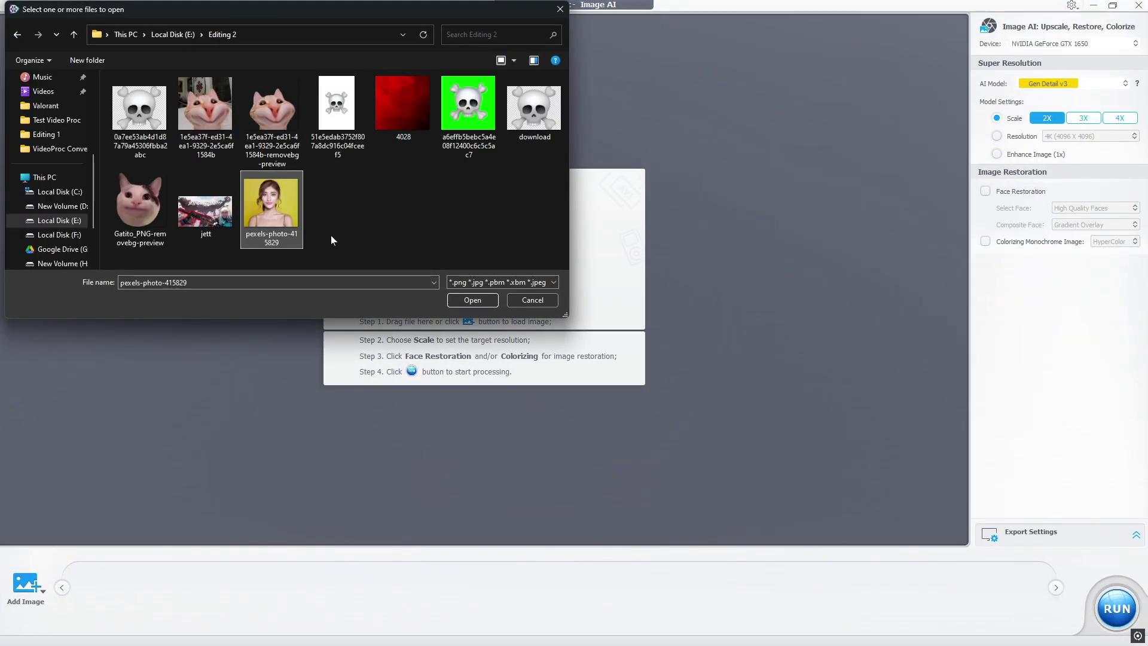
pyautogui.click(466, 299)
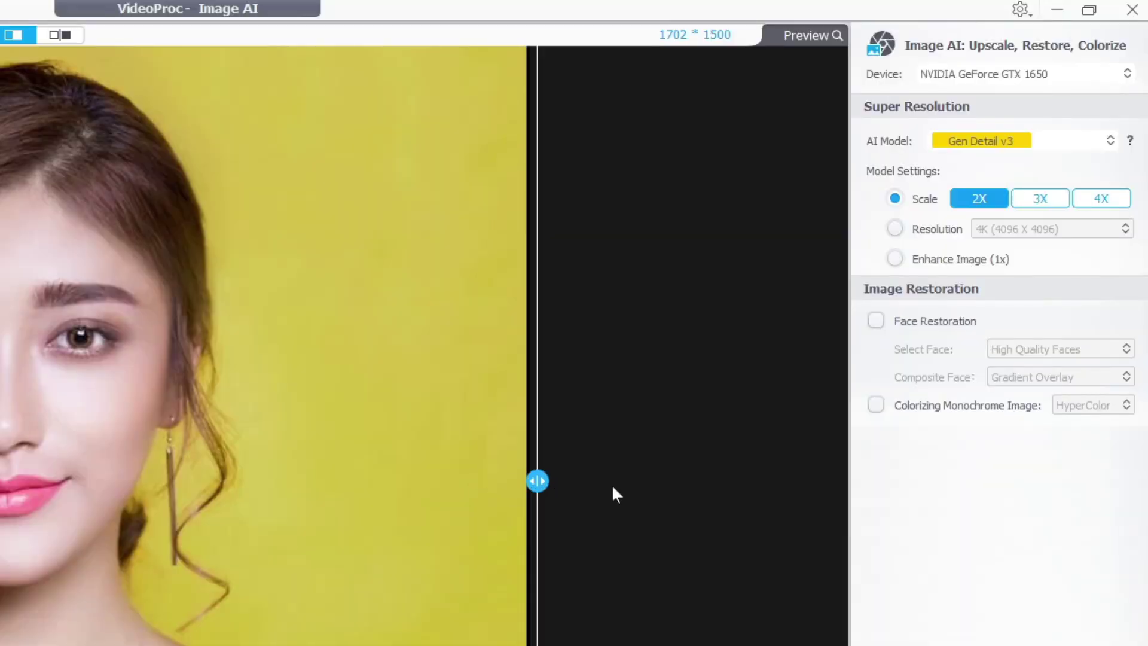
# - Turn on Face Restoration and drag the divider to compare the enhanced portrait with the original
pyautogui.click(876, 323)
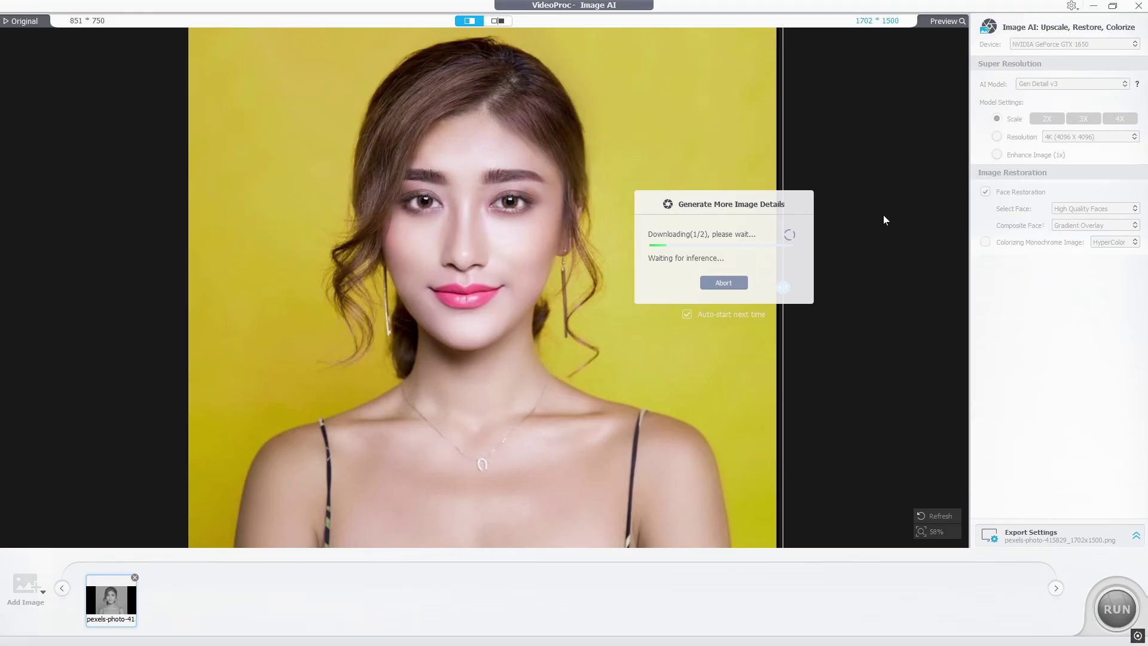
pyautogui.moveTo(781, 288); pyautogui.dragTo(173, 289)
# - View the portrait side by side with its original, zoomed on the nose, eye and forehead
pyautogui.click(495, 22)
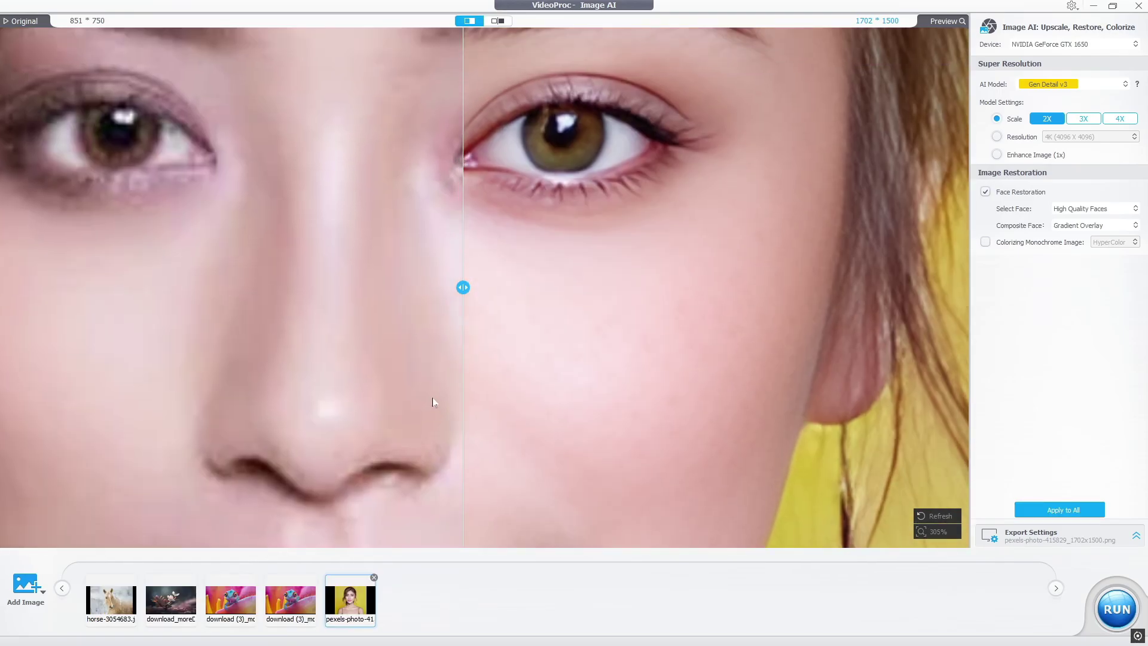
pyautogui.scroll(3, 432, 397)
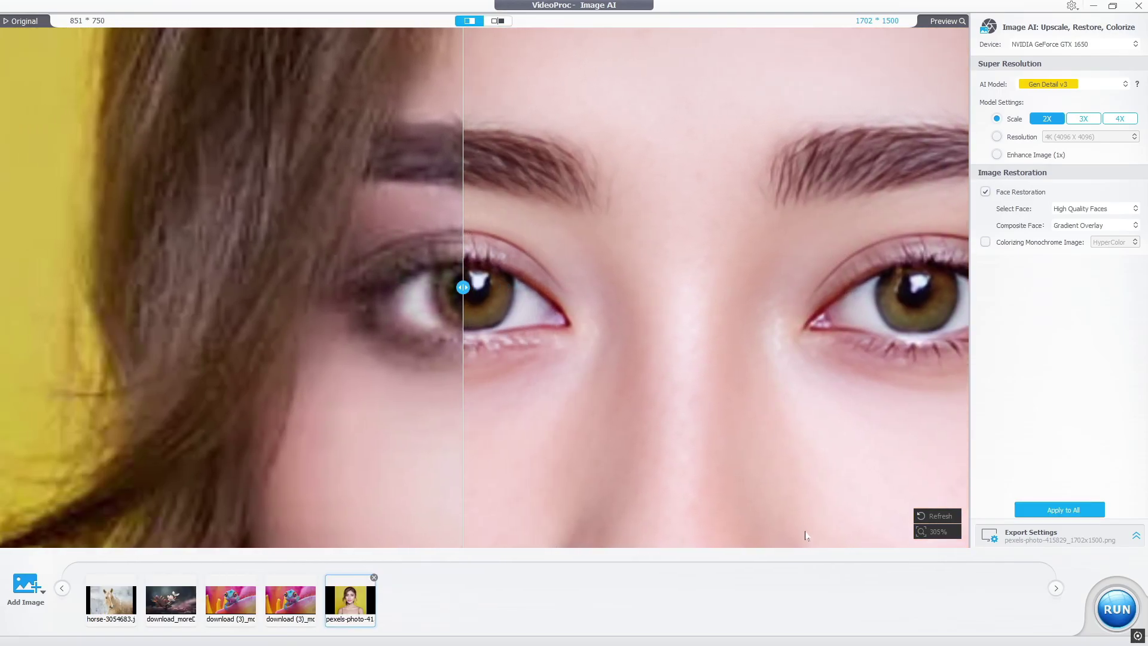
pyautogui.moveTo(805, 535); pyautogui.dragTo(610, 520)
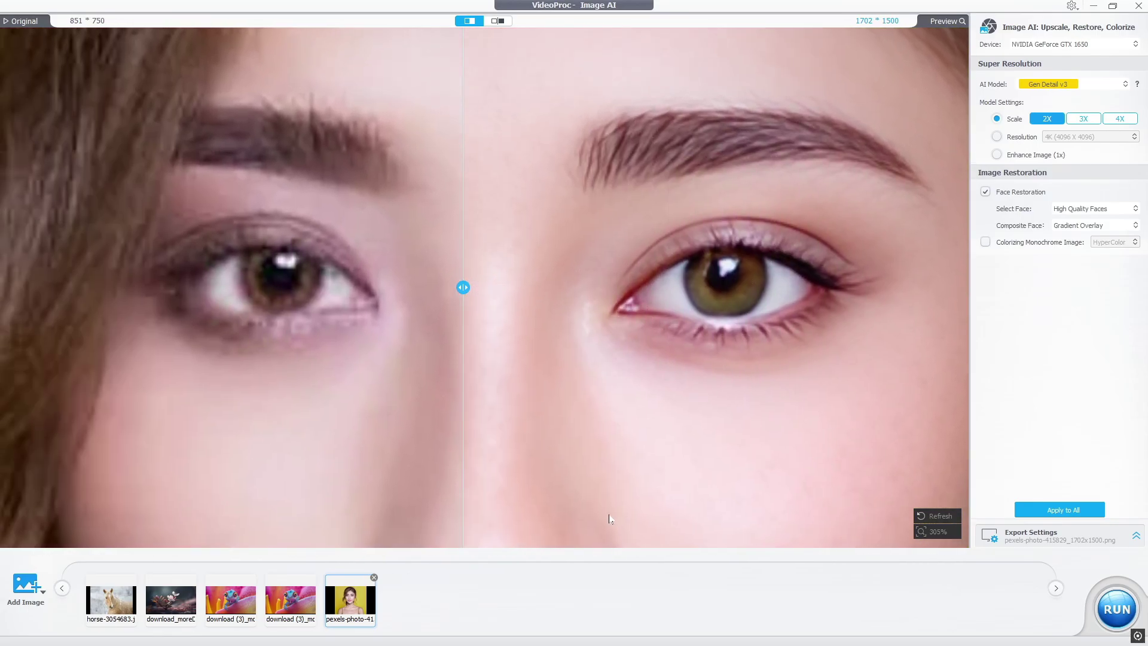
pyautogui.scroll(-1, 618, 520)
pyautogui.scroll(-2, 573, 360)
pyautogui.moveTo(583, 361); pyautogui.dragTo(645, 423)
pyautogui.scroll(-2, 645, 422)
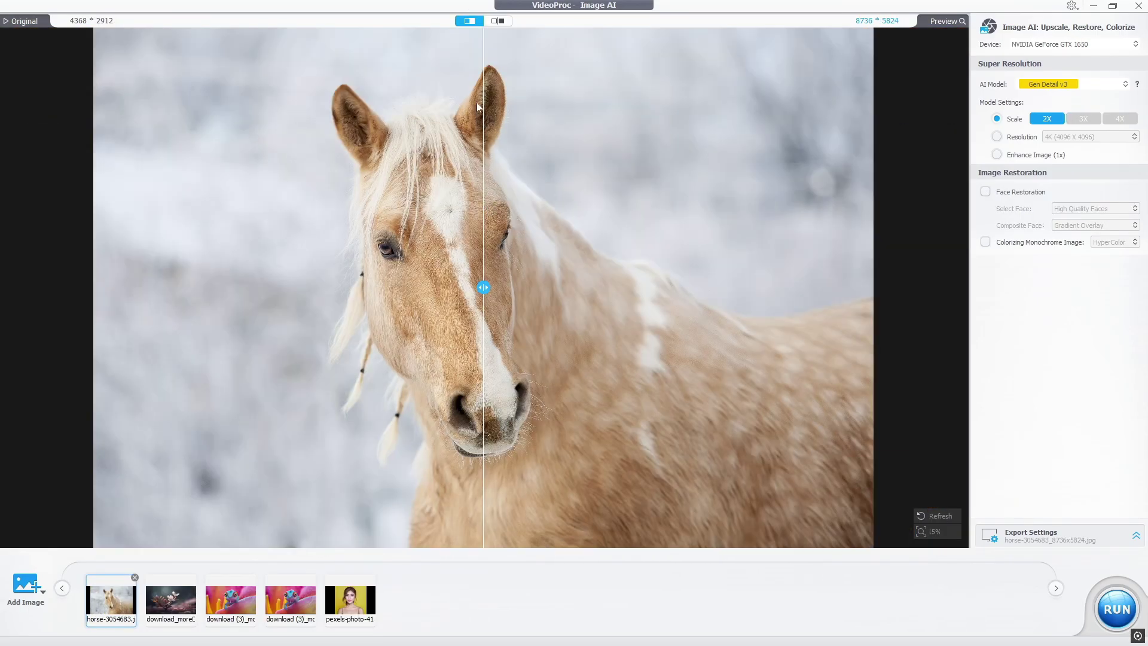
# - Sweep the before/after divider across the horse image, then switch to the second loaded image
pyautogui.moveTo(485, 287); pyautogui.dragTo(683, 287)
pyautogui.moveTo(642, 335); pyautogui.dragTo(249, 518)
pyautogui.click(171, 600)
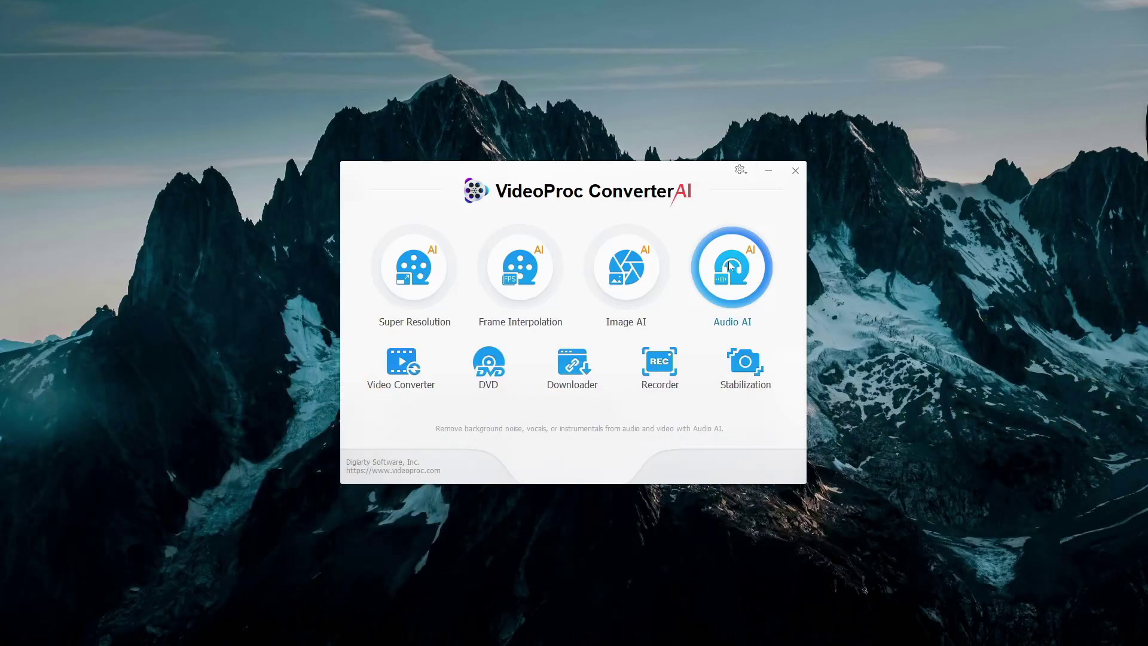
# - Open Audio AI full screen and load Music.mp3 into the Vocal Remover
pyautogui.click(732, 263)
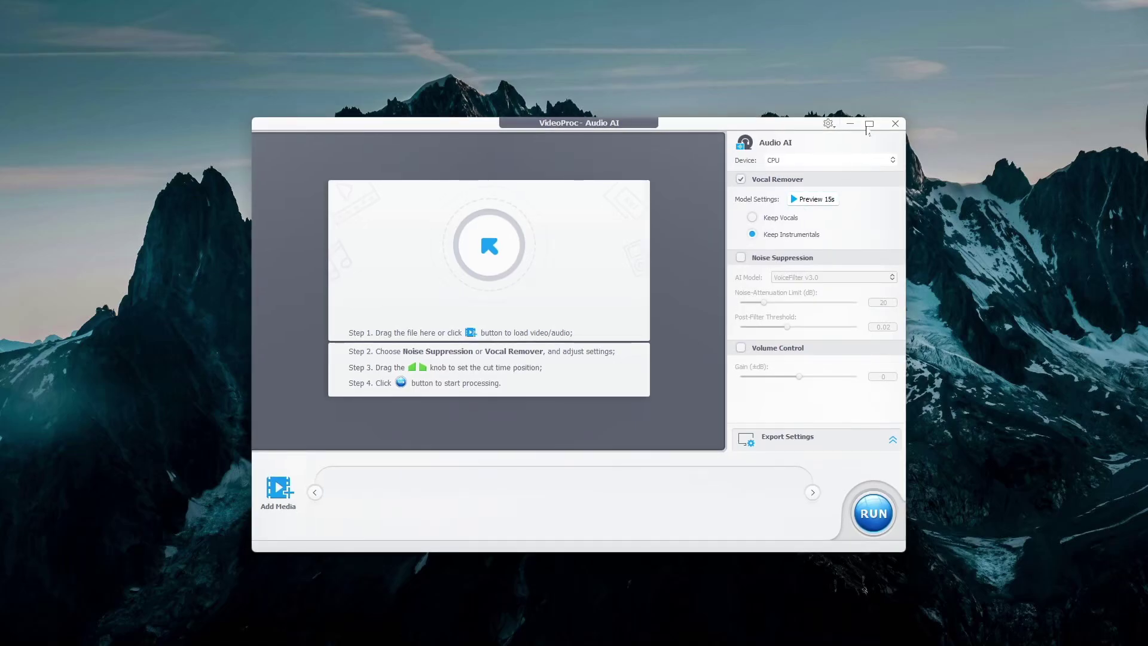
pyautogui.click(869, 124)
pyautogui.click(467, 231)
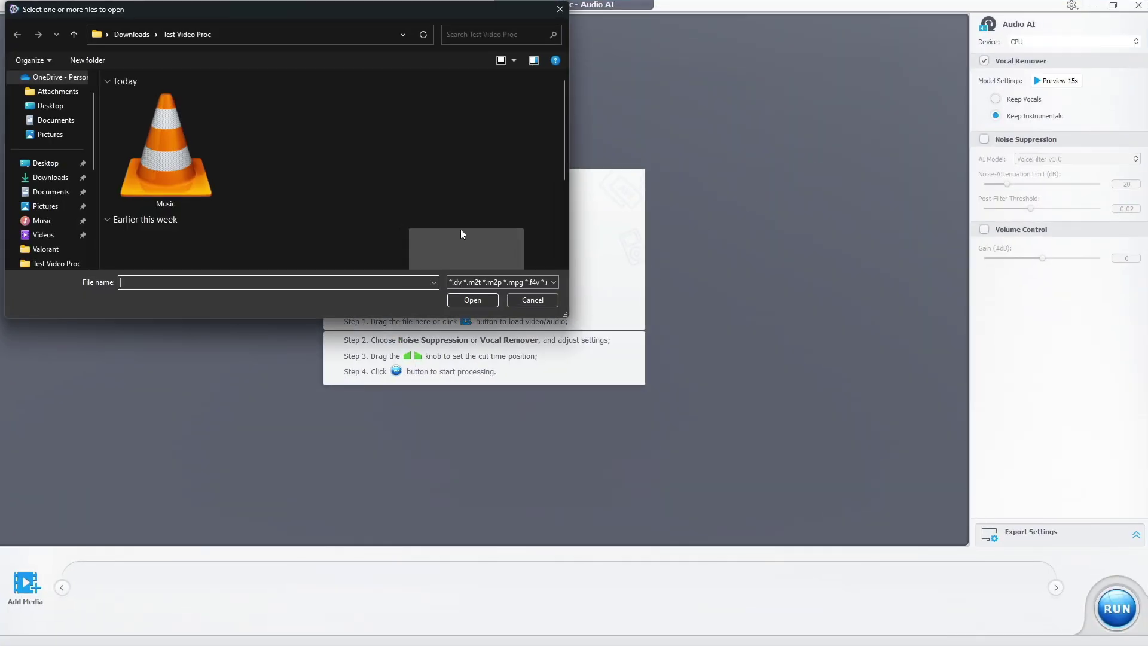
pyautogui.click(166, 149)
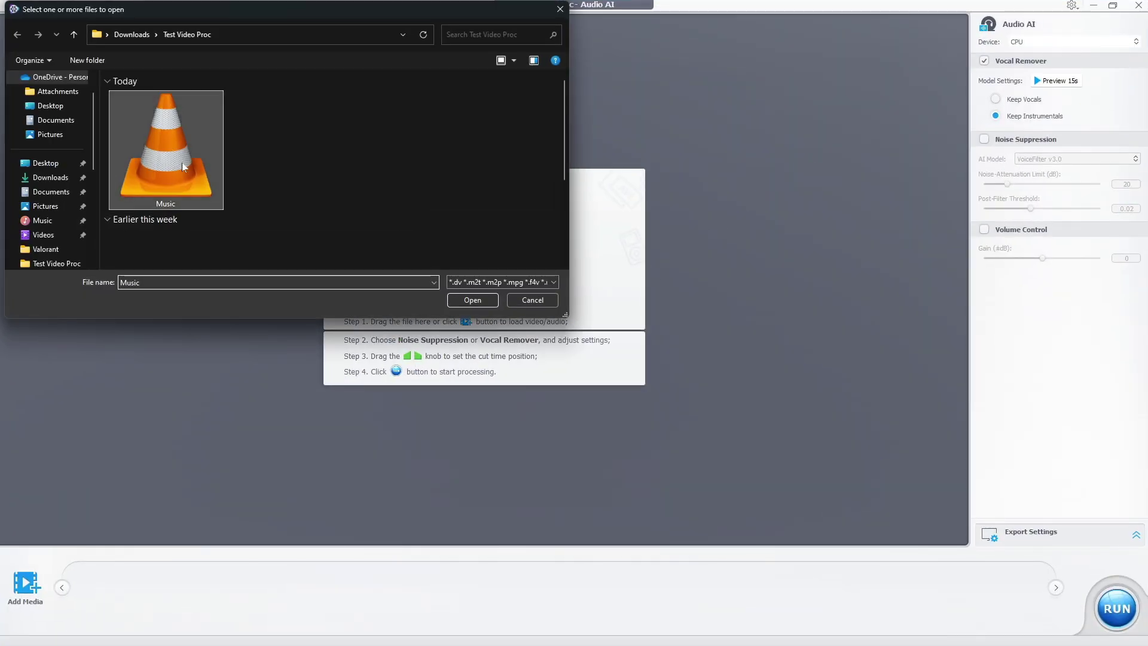
pyautogui.click(478, 304)
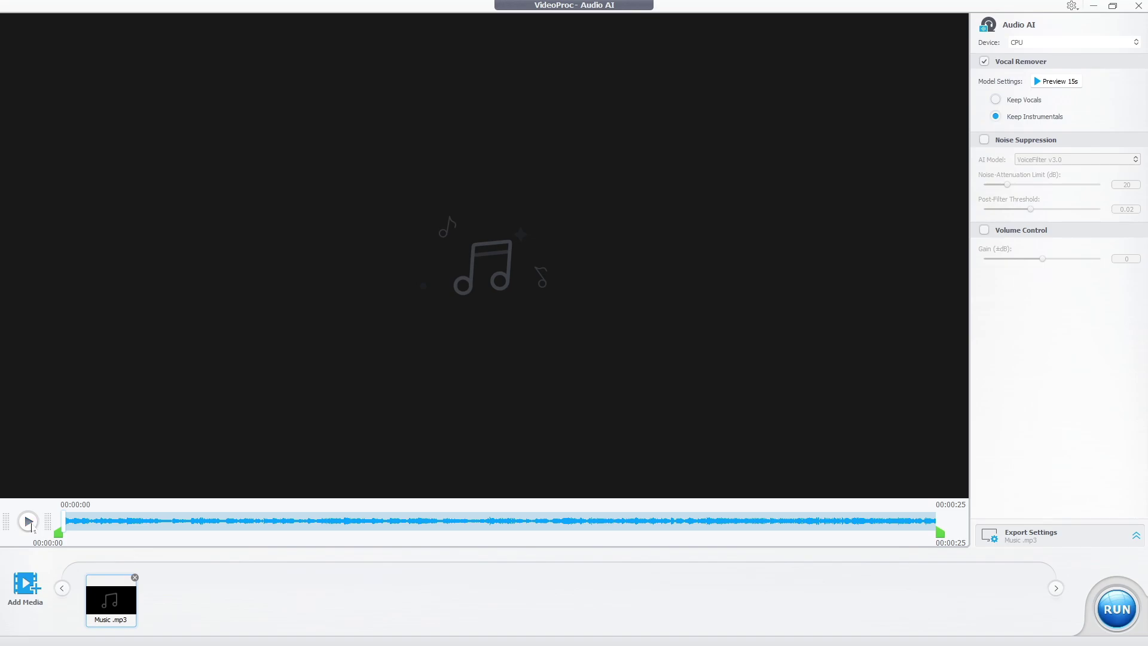
# - Stop the vocals preview, switch to Keep Instrumentals, and play the instrumental-only preview
pyautogui.click(30, 524)
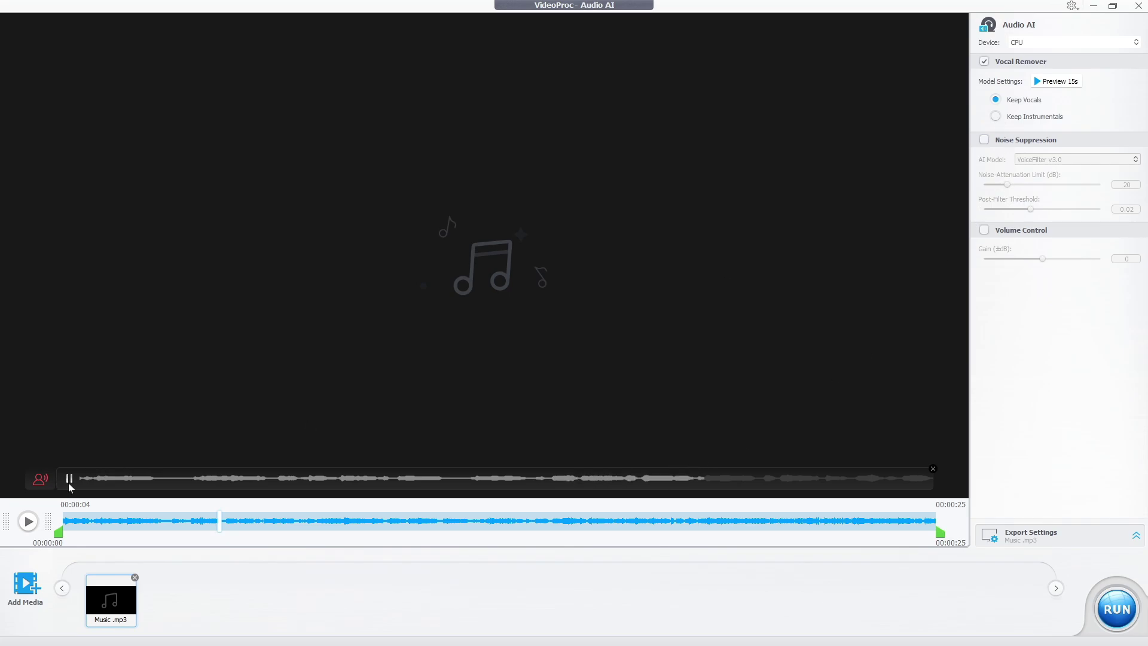
pyautogui.click(996, 117)
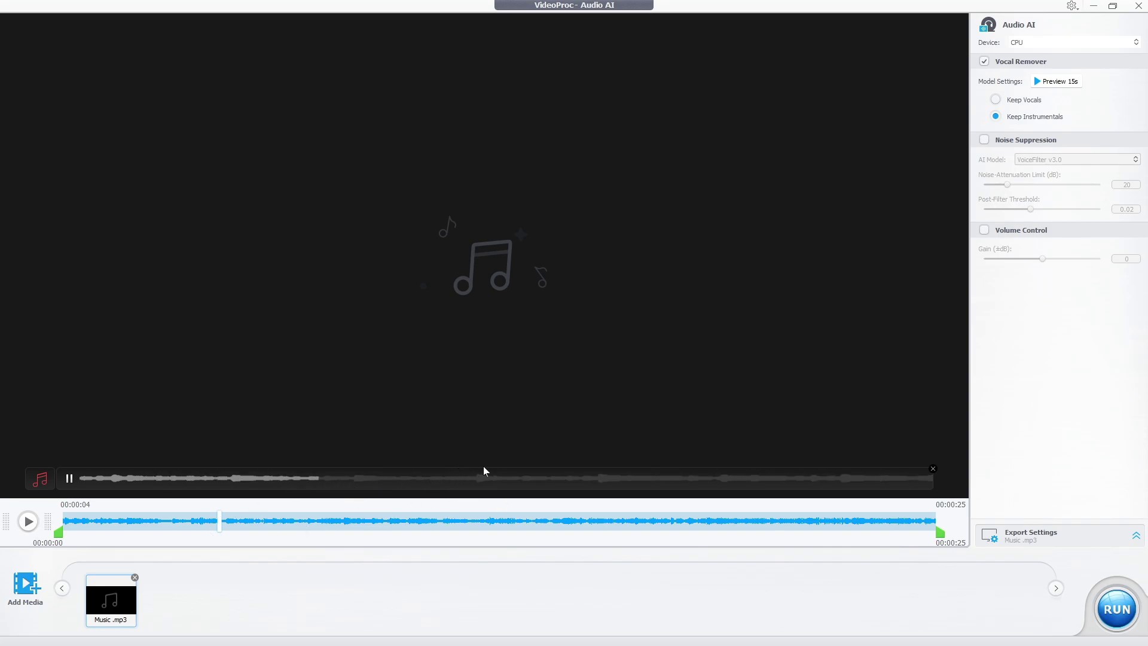
pyautogui.click(28, 522)
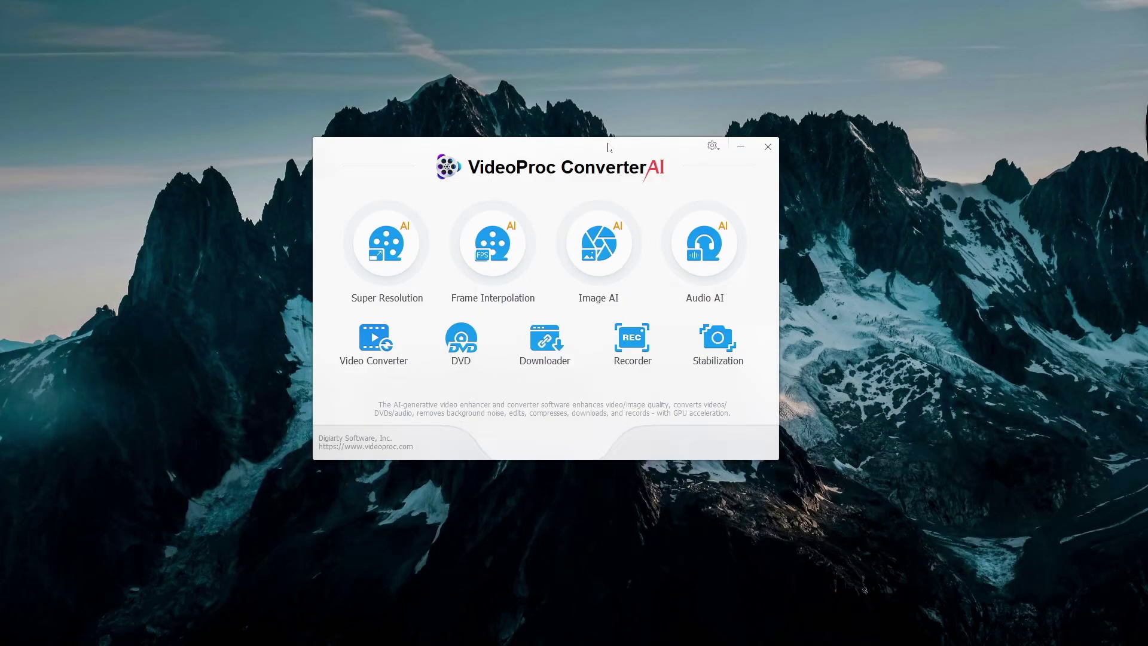
# - Load sdfeasfsdf.mp4 into the video converter
pyautogui.click(375, 349)
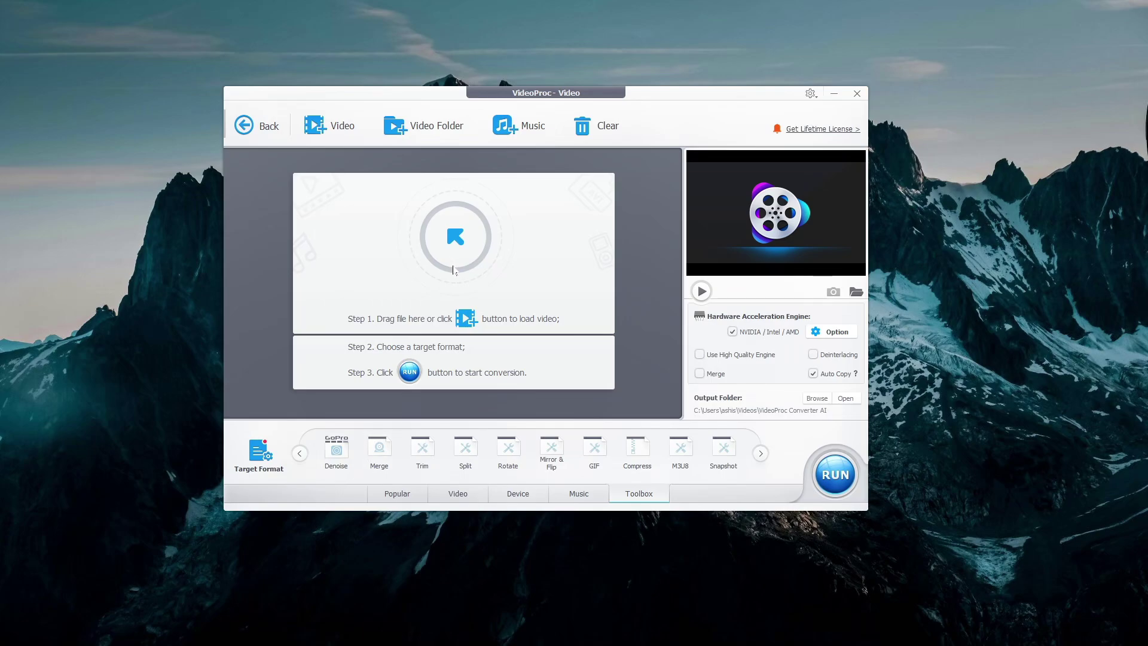
pyautogui.click(456, 242)
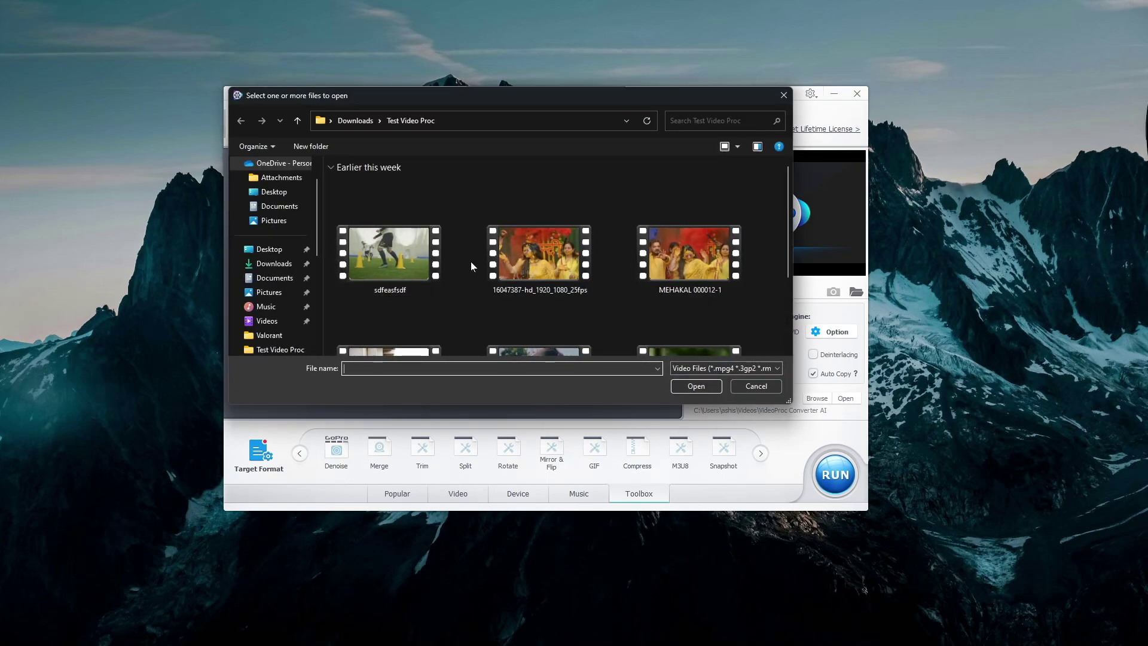
pyautogui.click(696, 386)
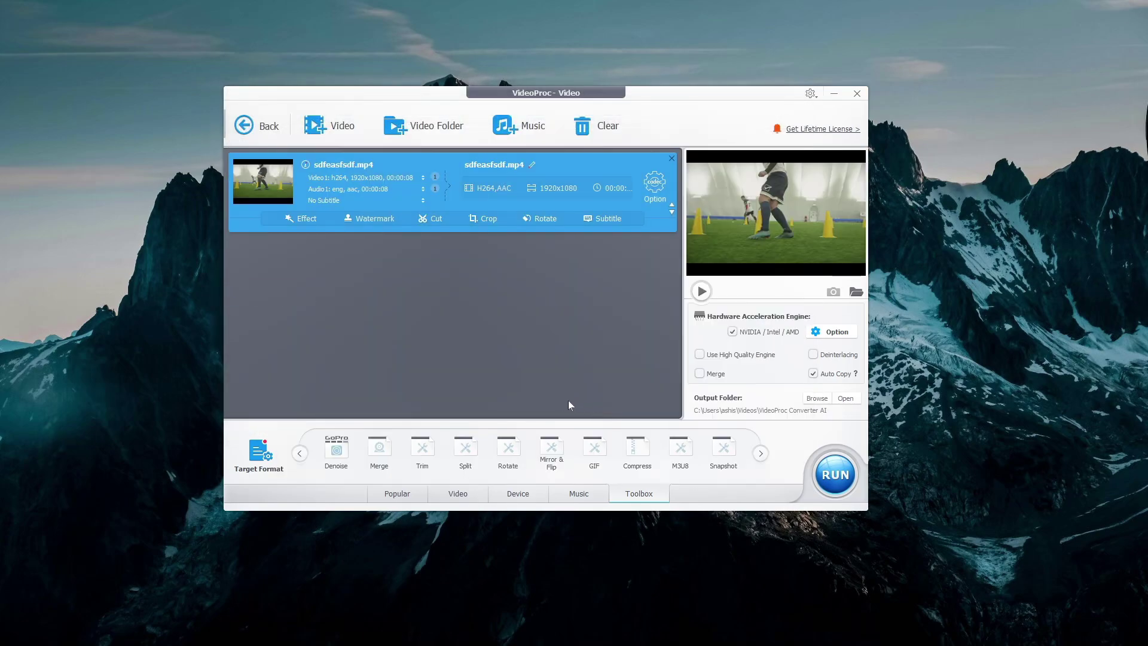
# - Browse the Popular, Video, Device, Music and Toolbox output format tabs
pyautogui.click(410, 495)
pyautogui.click(442, 499)
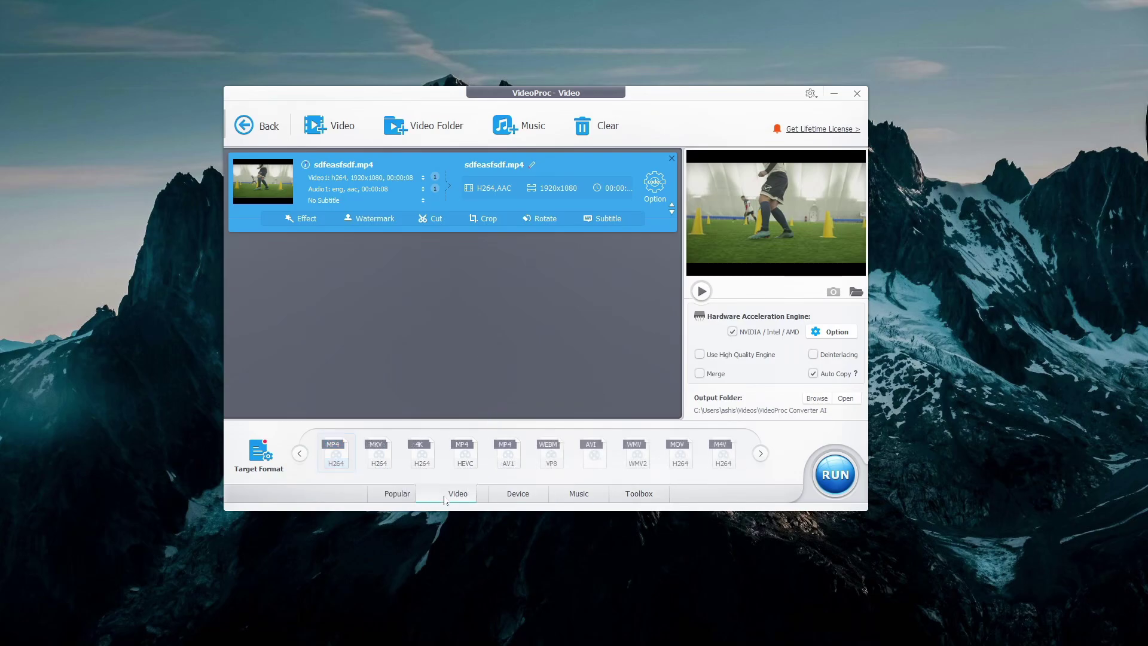
pyautogui.click(515, 498)
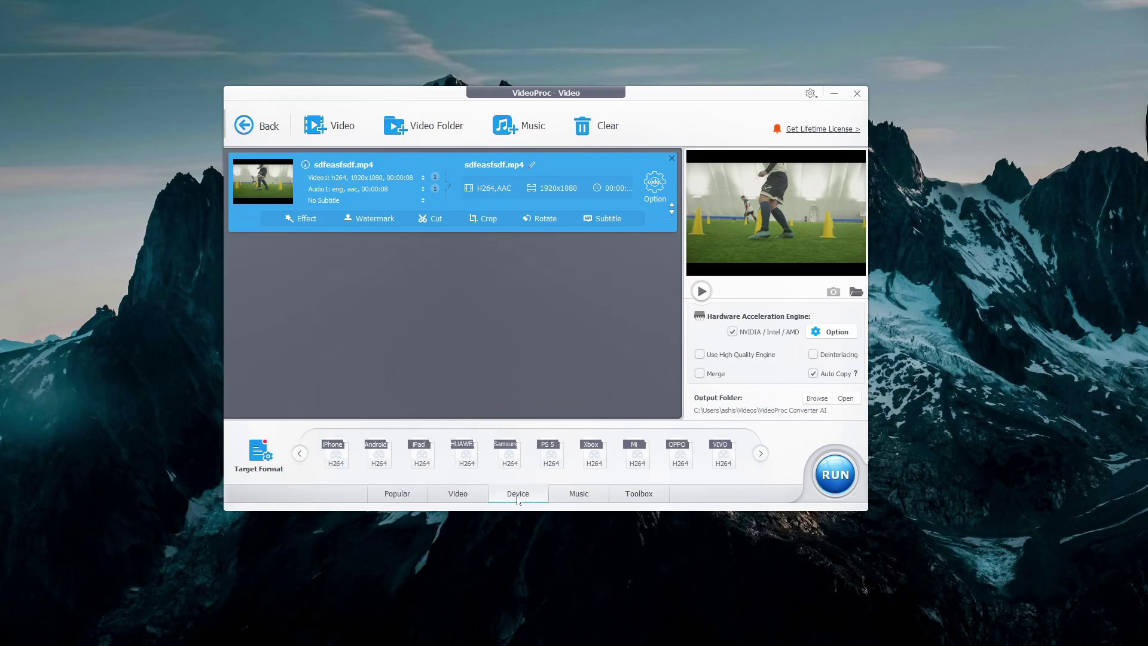
pyautogui.click(574, 500)
pyautogui.click(636, 497)
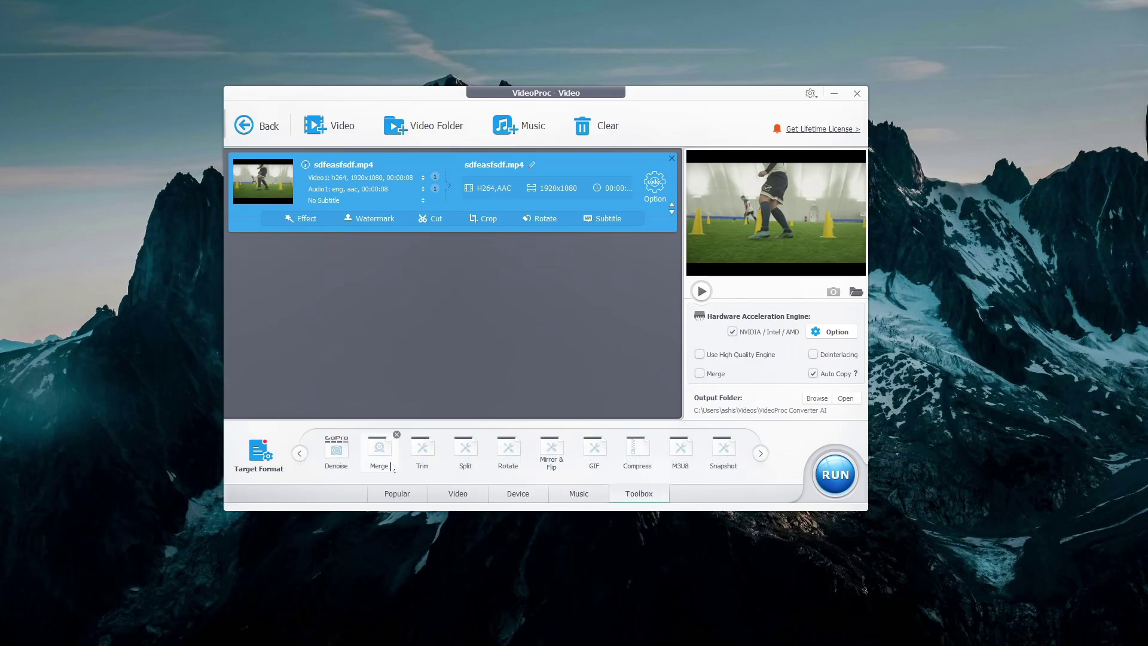
pyautogui.click(578, 496)
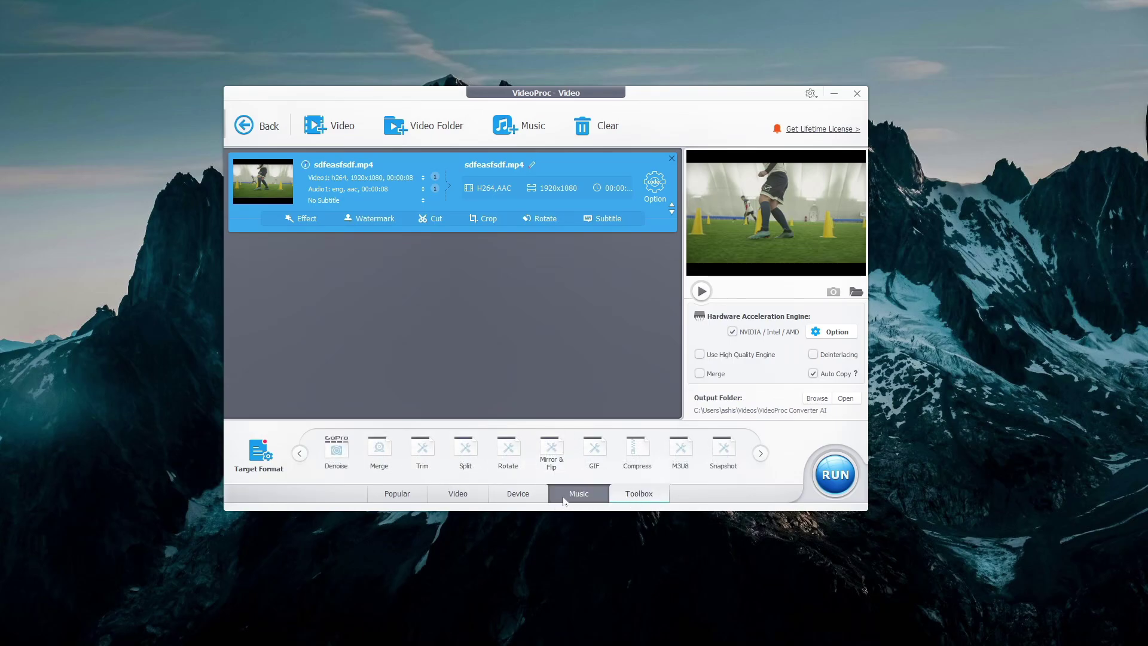
pyautogui.click(518, 495)
pyautogui.click(439, 494)
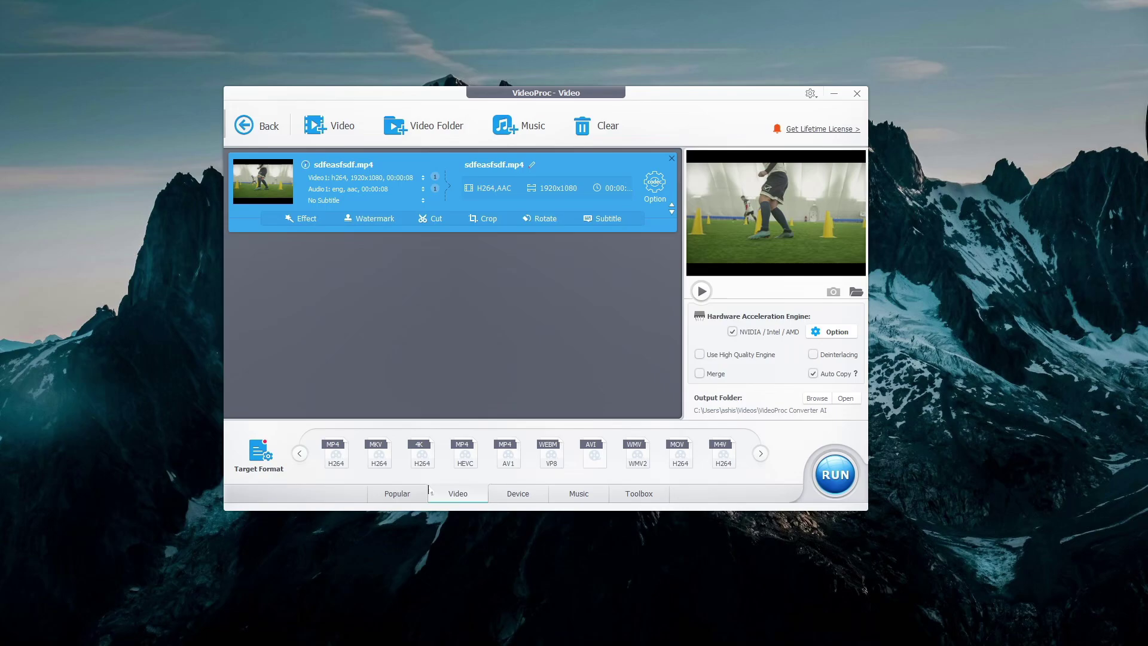
# - Apply the Technicolor effect to sdfeasfsdf.mp4
pyautogui.click(302, 219)
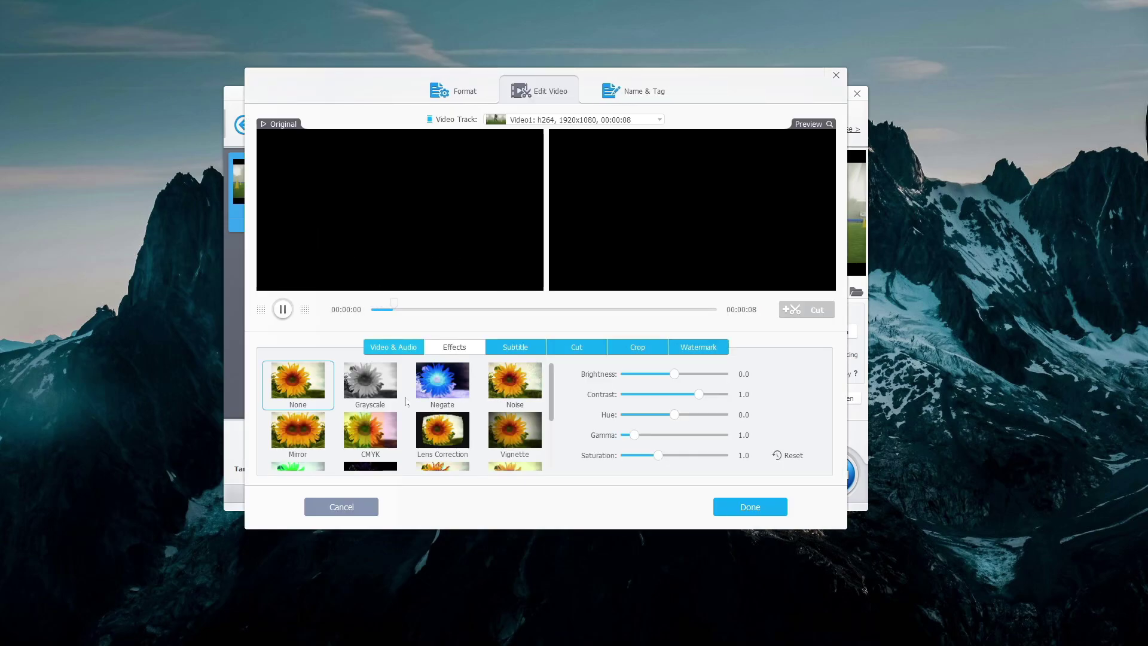
pyautogui.click(370, 380)
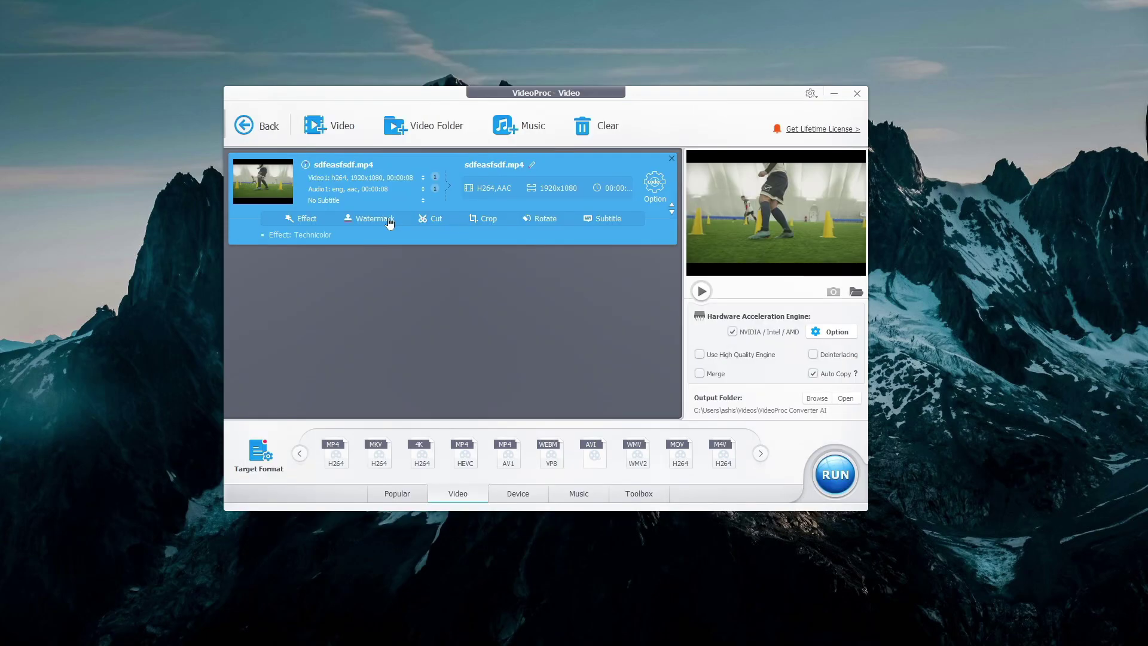
pyautogui.click(390, 223)
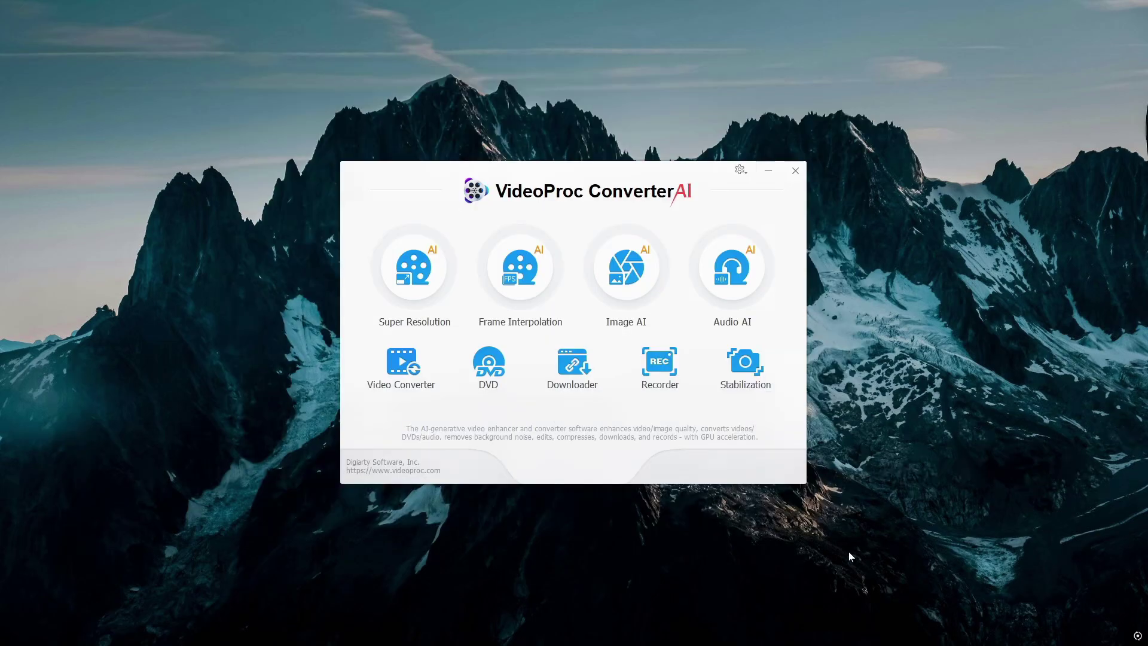
# - Open the DVD module, cancel adding a disc, and choose iPhone H264 as target format
pyautogui.click(494, 375)
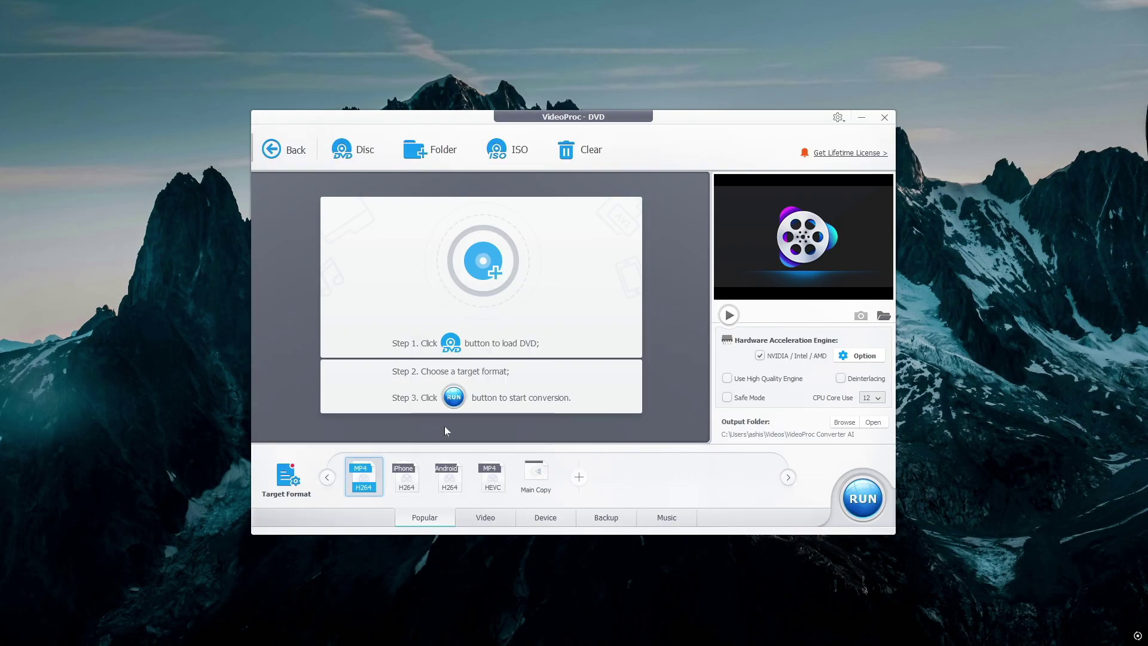
pyautogui.click(479, 281)
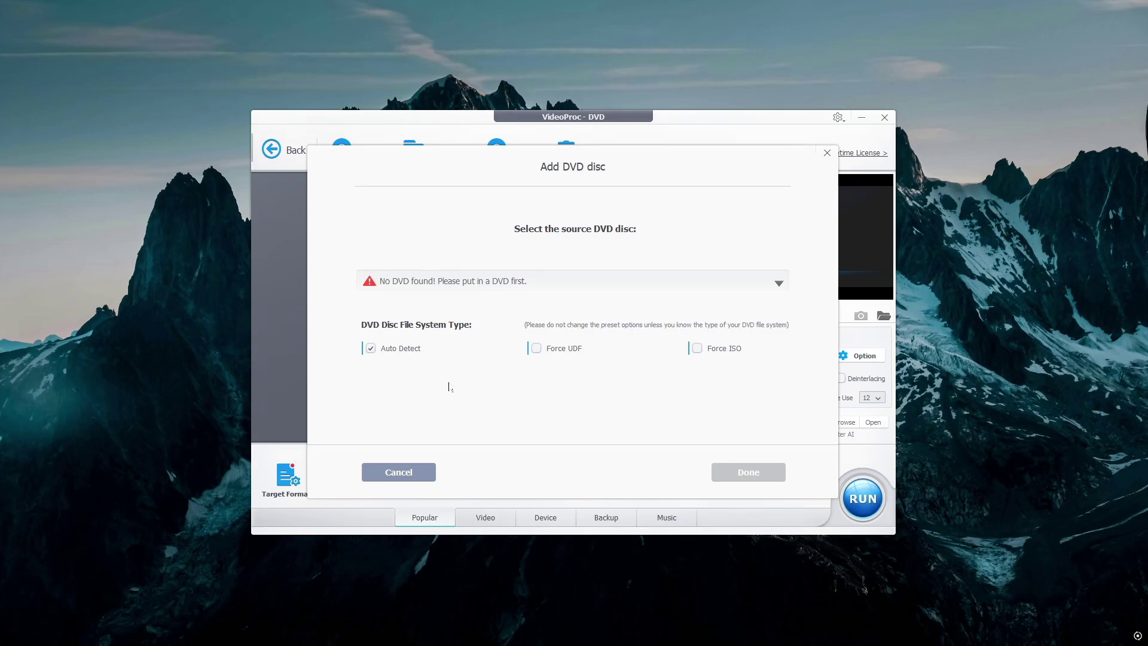
pyautogui.click(399, 472)
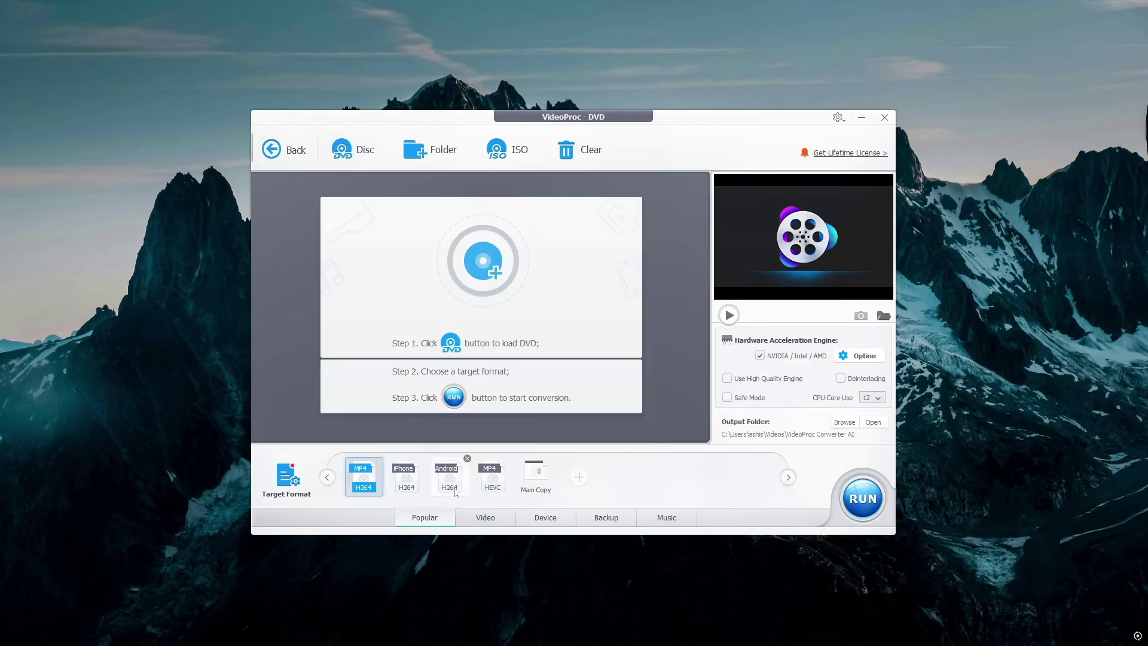
pyautogui.click(486, 518)
pyautogui.click(424, 517)
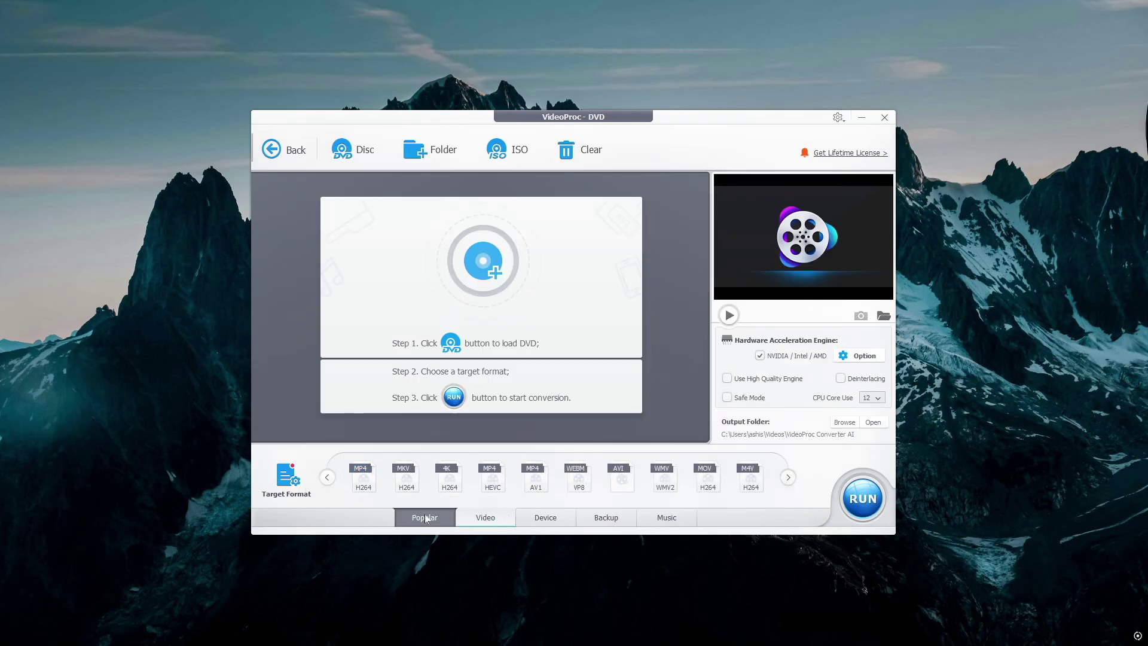
pyautogui.click(403, 482)
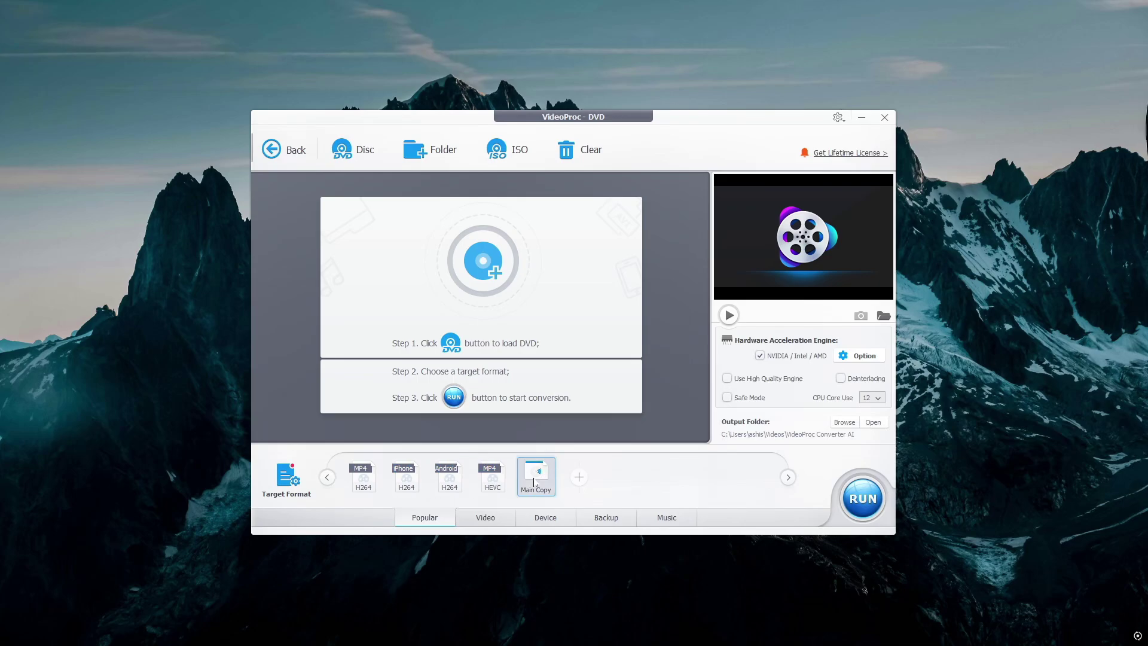
# - Browse the DVD, 4K and HD video output profiles in the full profile list
pyautogui.click(288, 481)
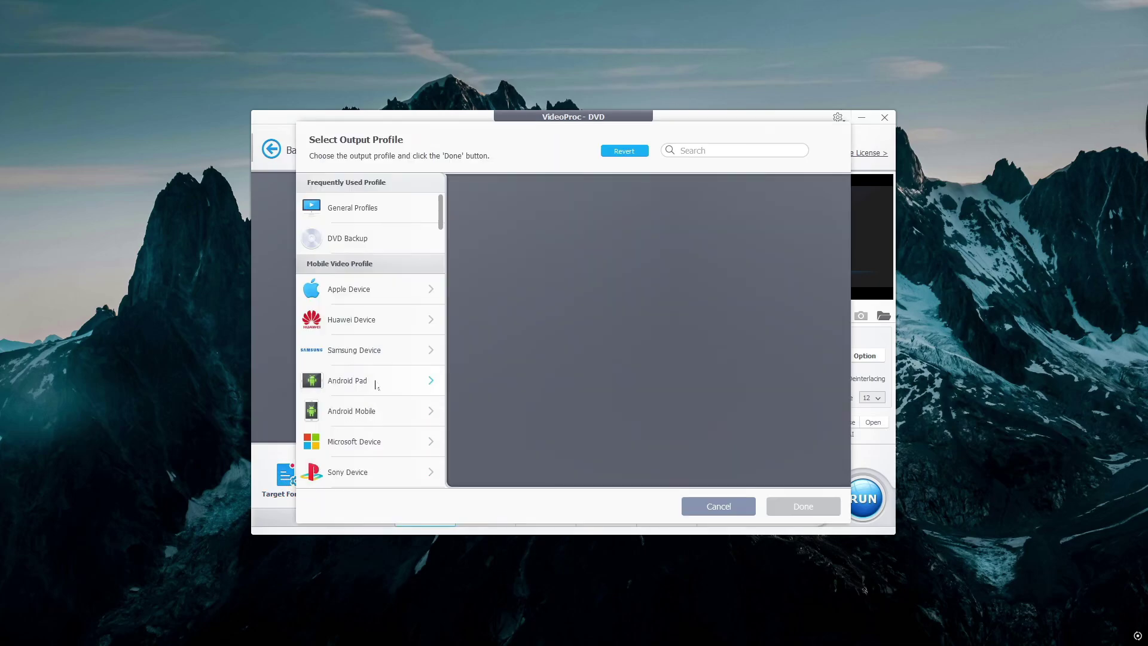
pyautogui.scroll(-5, 376, 384)
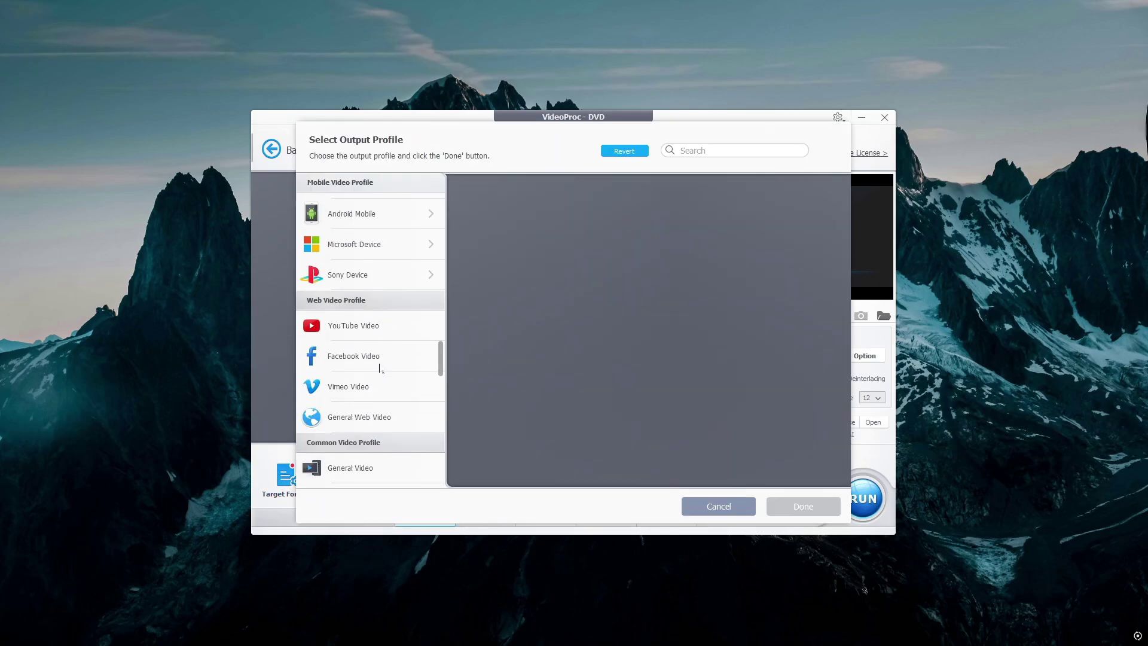
pyautogui.scroll(-2, 379, 367)
pyautogui.click(378, 391)
pyautogui.scroll(-1, 383, 400)
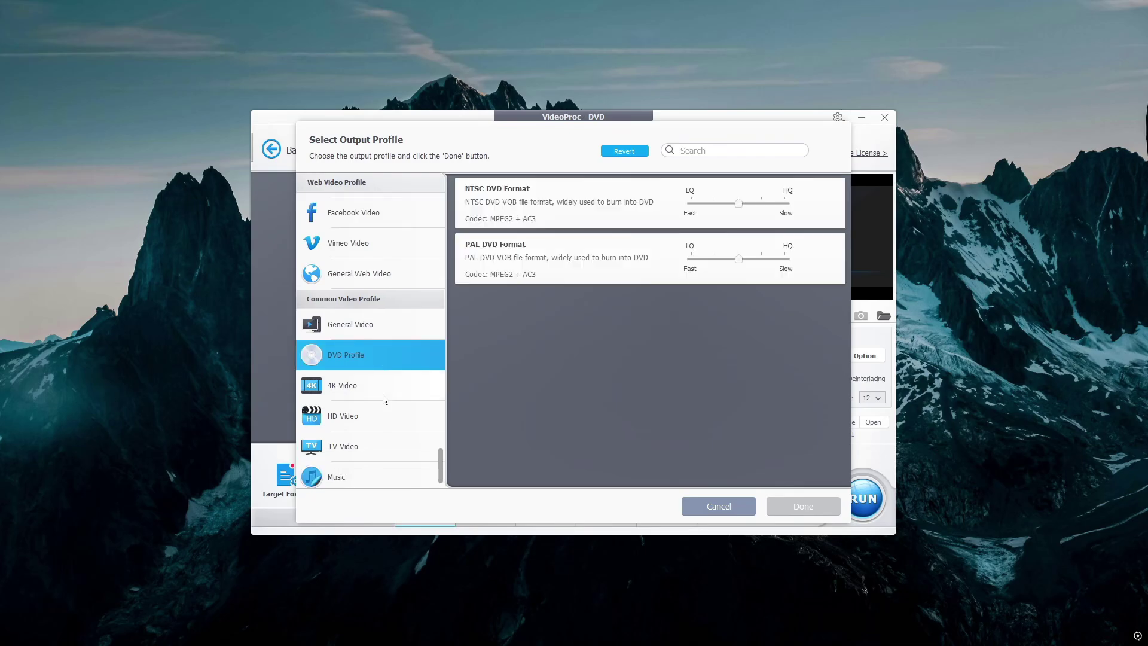
pyautogui.click(384, 397)
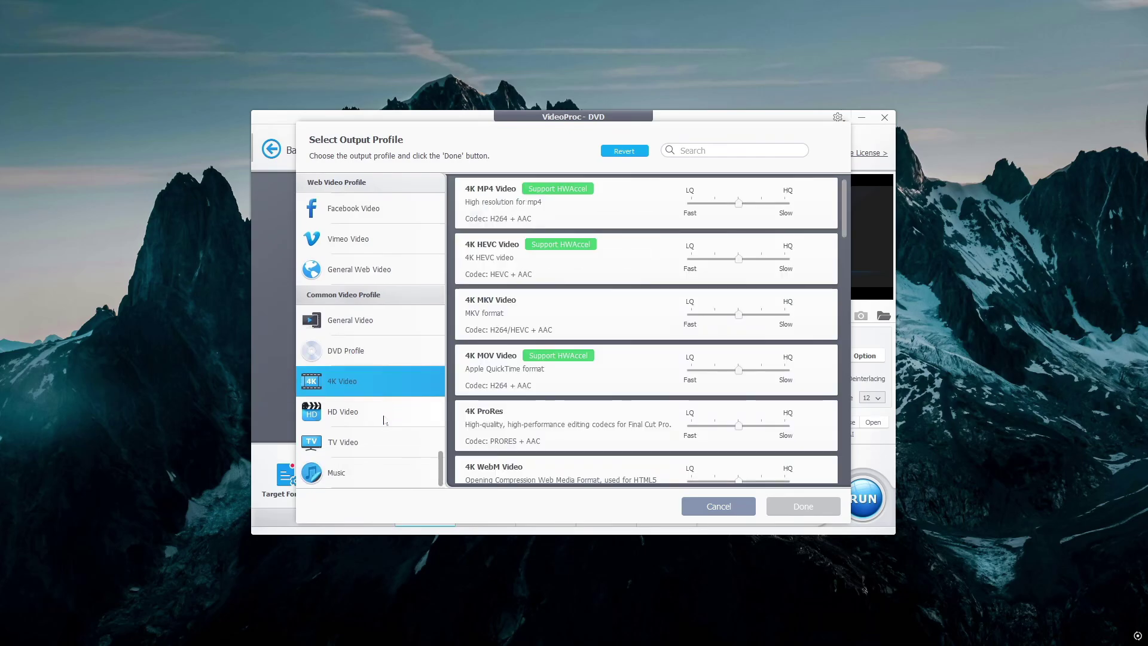
pyautogui.click(385, 423)
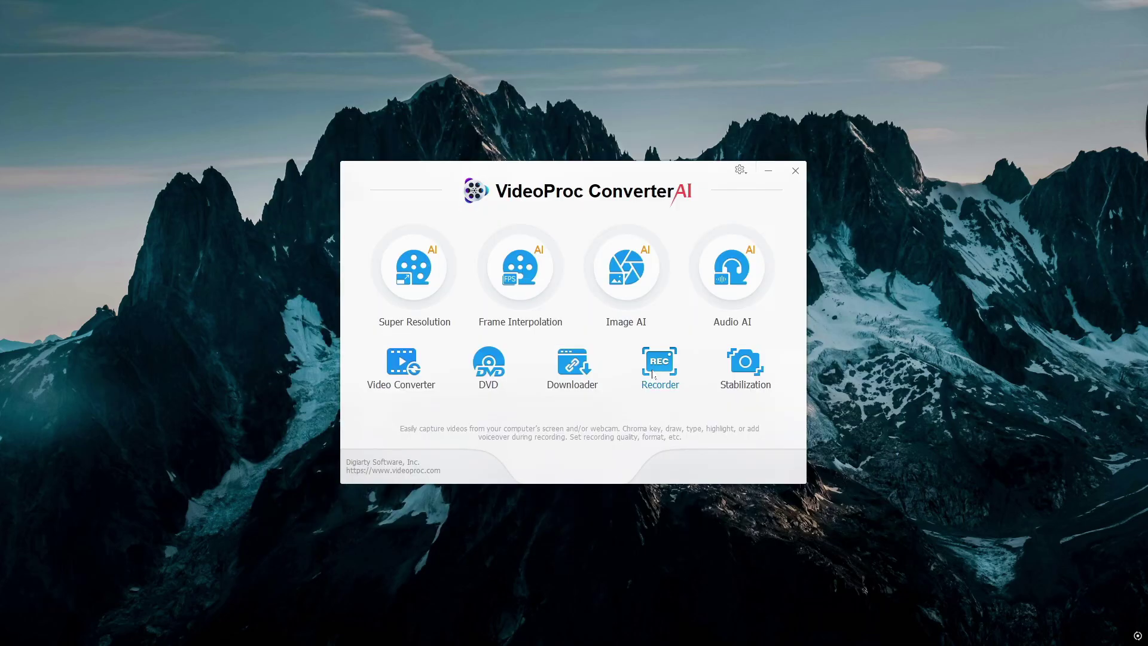
# - Open Recorder, try Webcam mode, and dismiss the 'No camera device found' warning
pyautogui.click(658, 371)
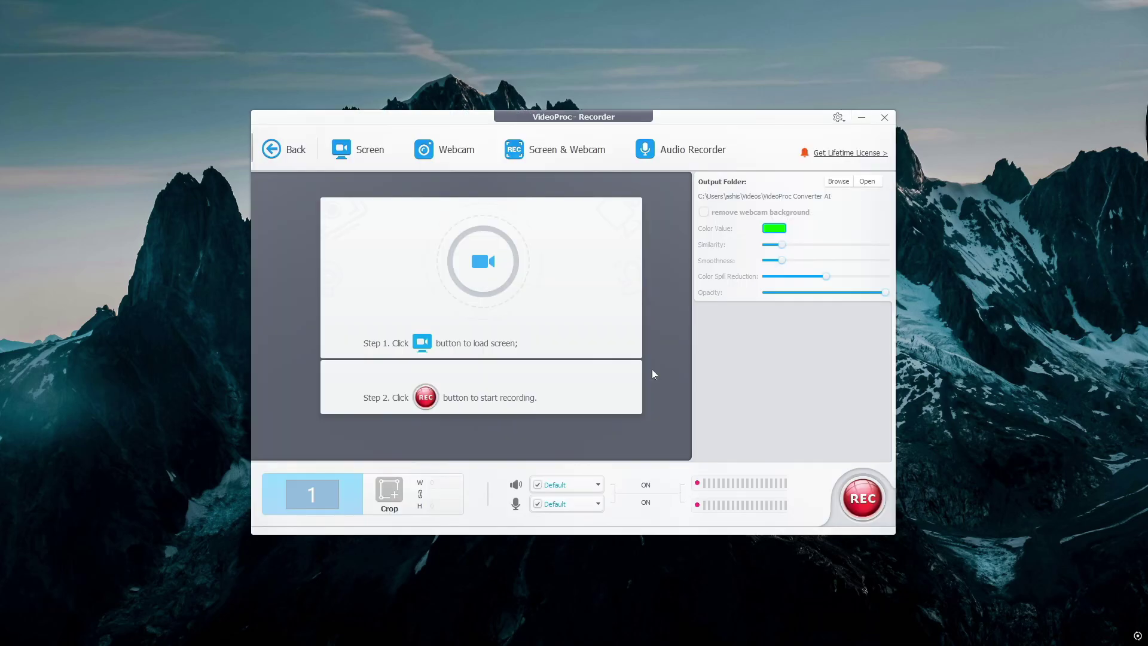
pyautogui.click(453, 154)
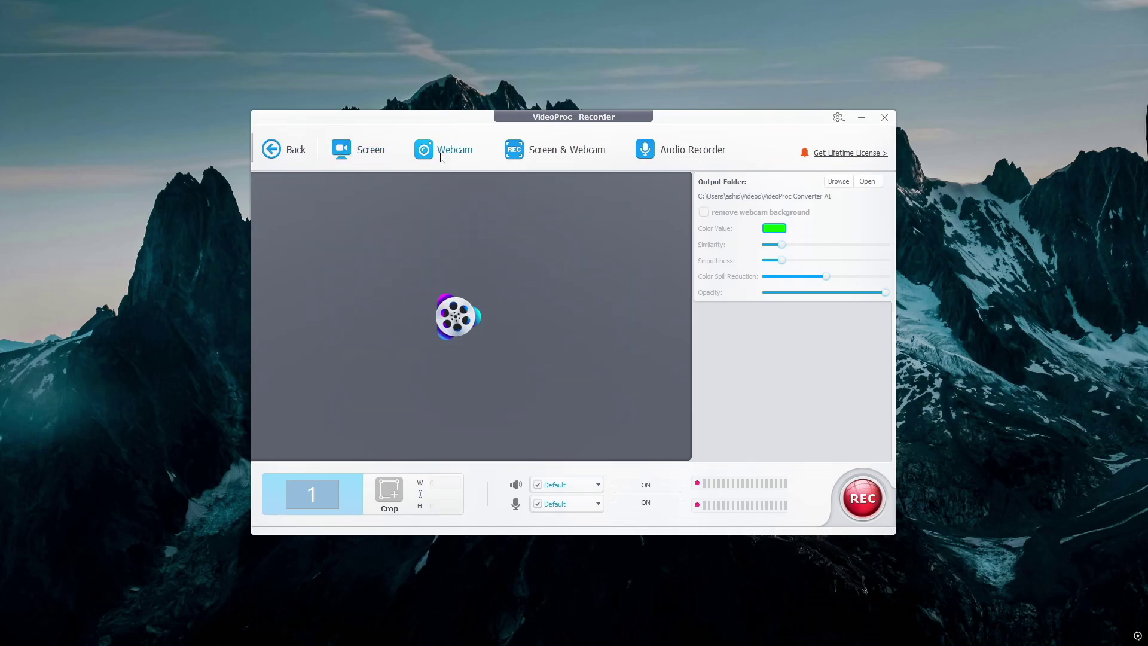
pyautogui.click(572, 475)
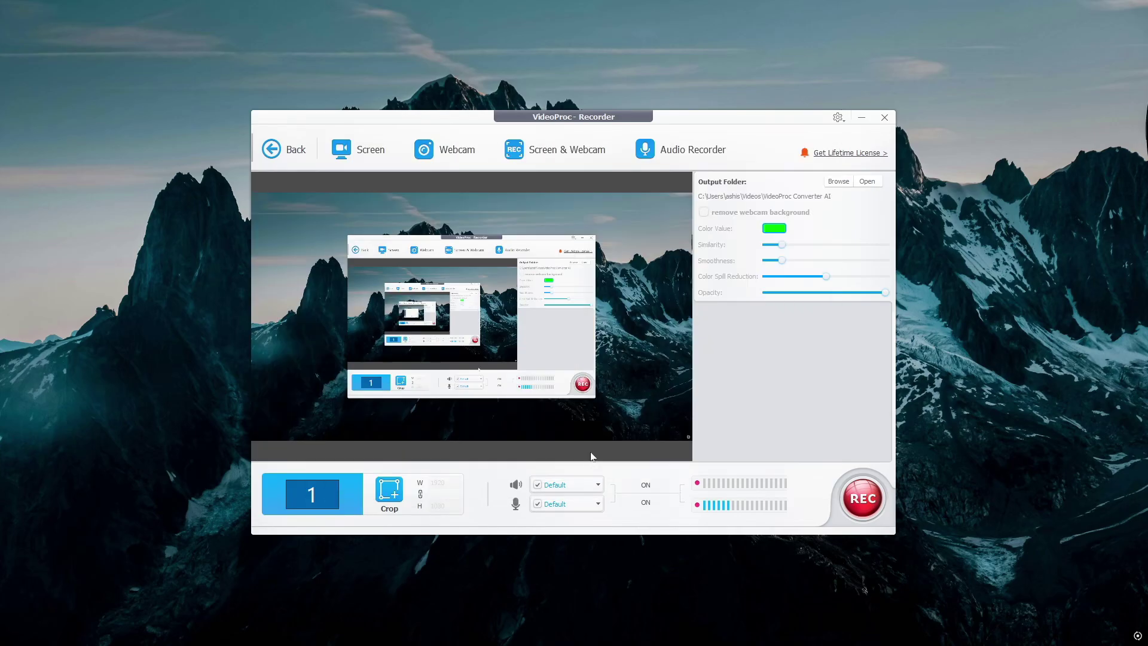